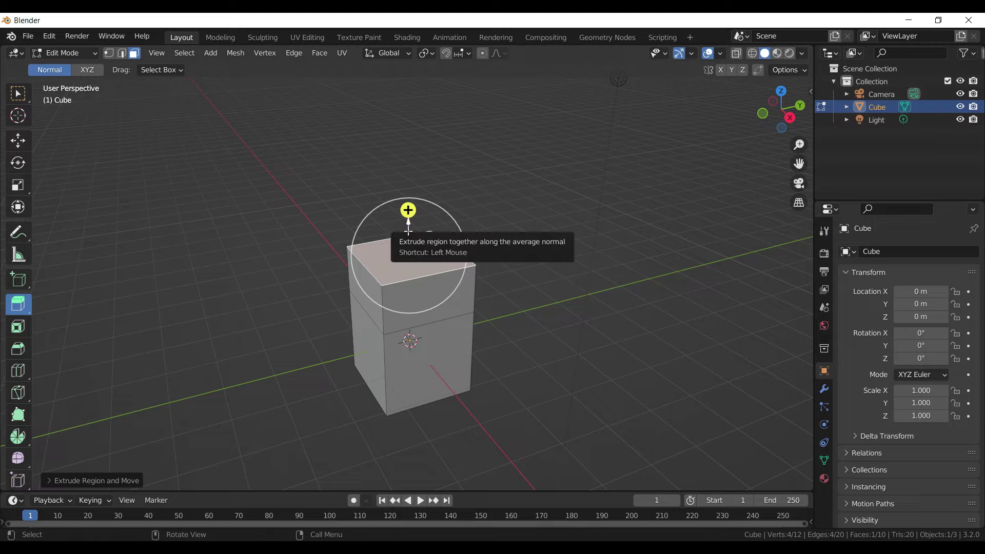
Lower the extruded top face slightly and extrude it upward again to add another section to the block
mouse_move(410, 231)
mouse_down()
mouse_move(409, 220)
mouse_move(411, 254)
mouse_move(412, 205)
mouse_move(409, 254)
mouse_move(410, 241)
mouse_up()
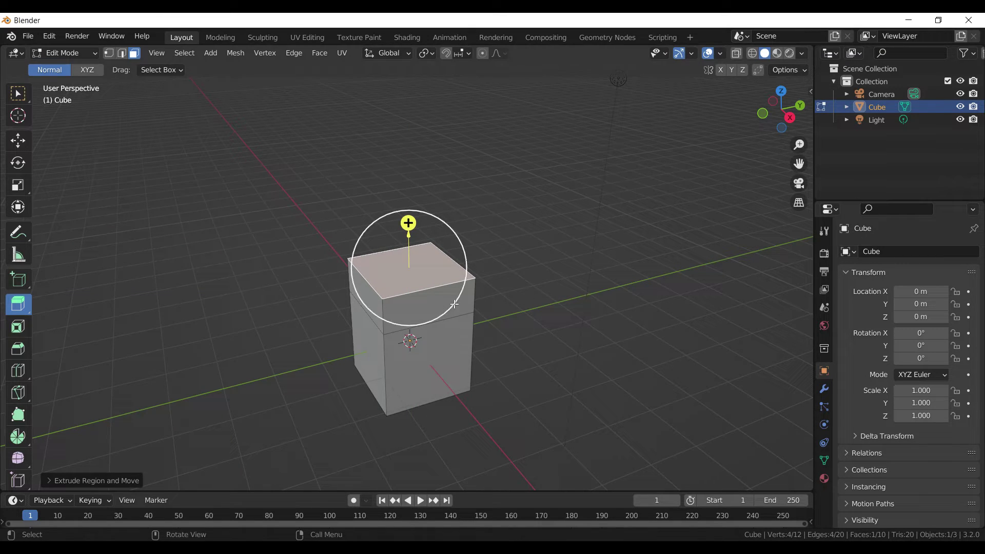
drag(409, 223, 407, 188)
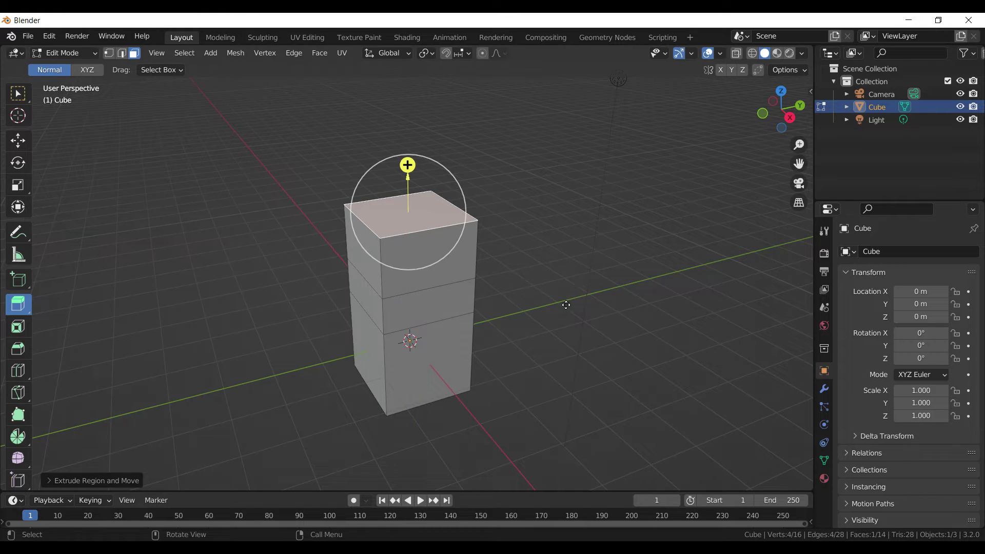
Select two adjacent side faces of the bottom section and extrude them together outward as one region
click(429, 359)
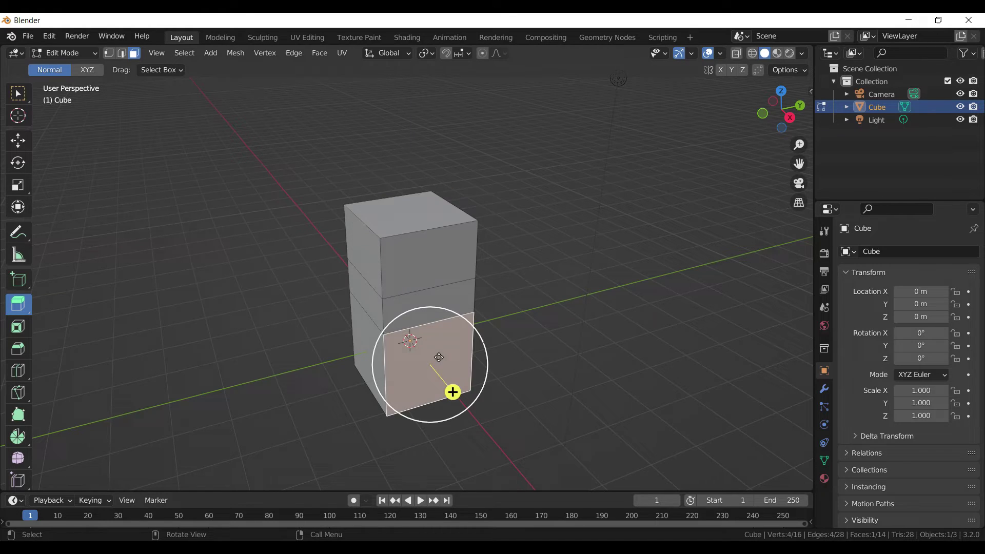
shift+click(373, 343)
middle_drag(510, 310, 489, 341)
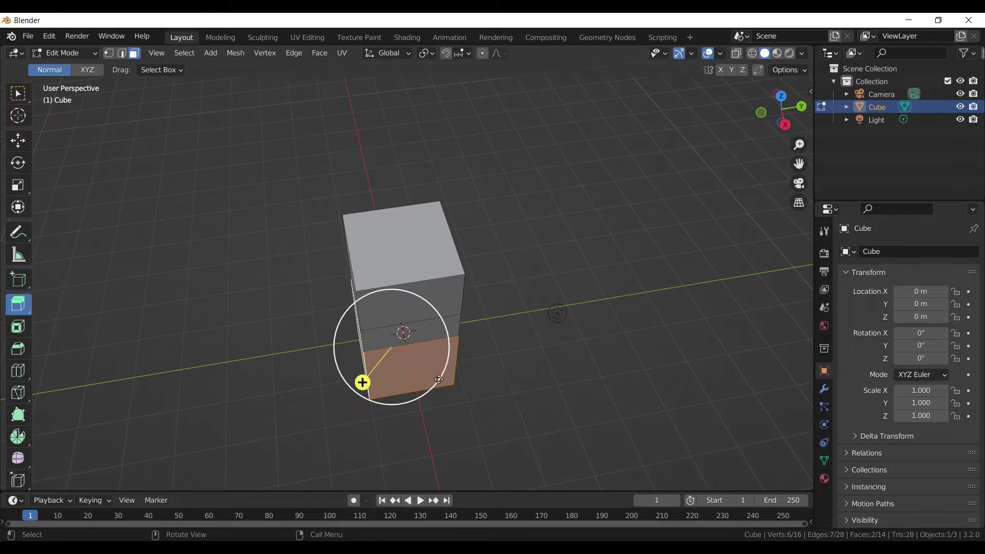
drag(363, 382, 311, 445)
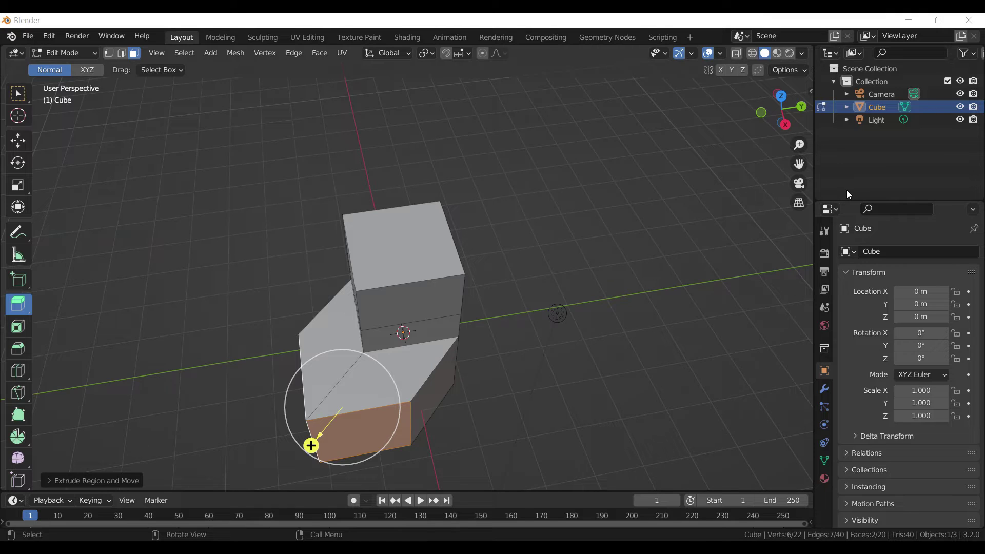
In edge selection mode, extrude one edge of the top face into an upward slanted flap and shorten the flap
click(123, 53)
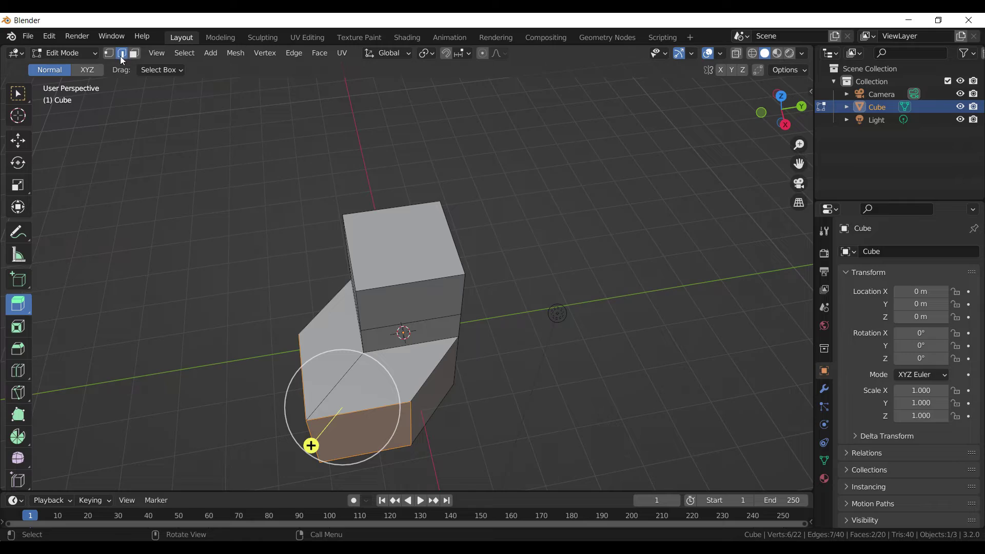
middle_drag(527, 215, 590, 188)
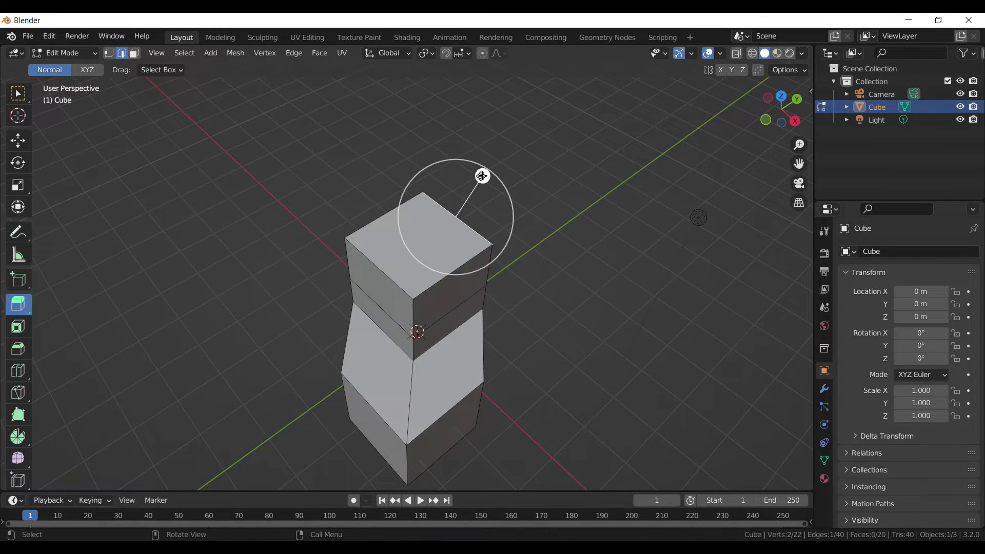
drag(481, 176, 518, 128)
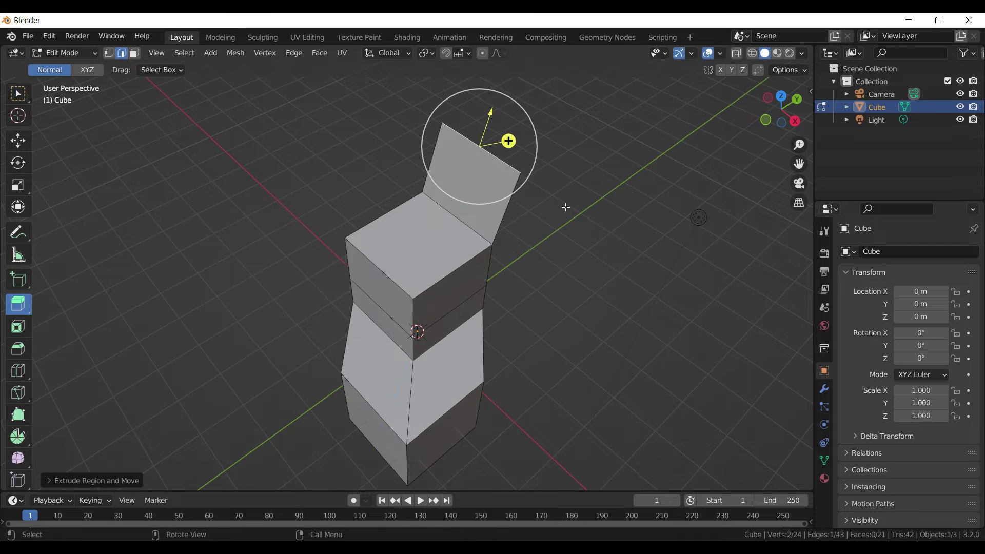
middle_drag(567, 208, 517, 145)
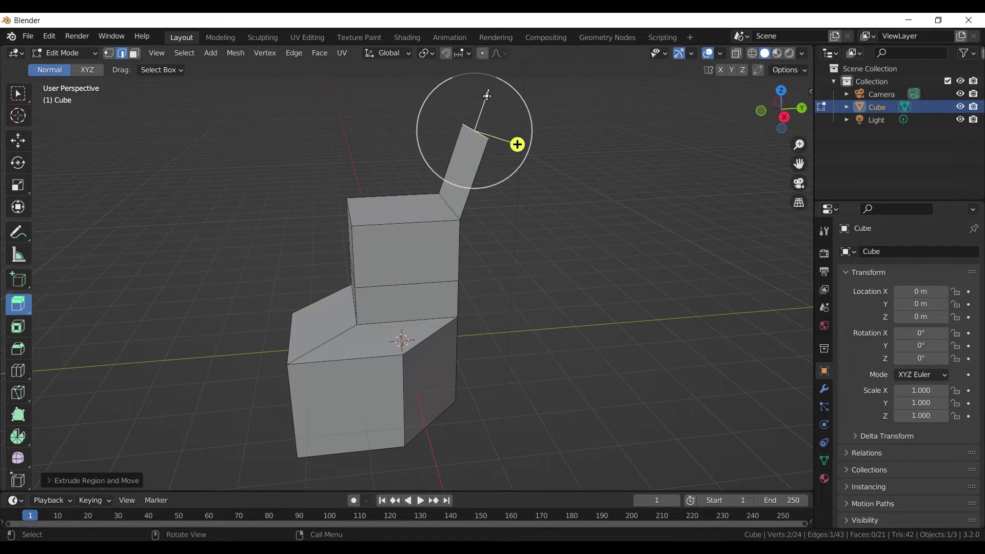
drag(517, 145, 479, 136)
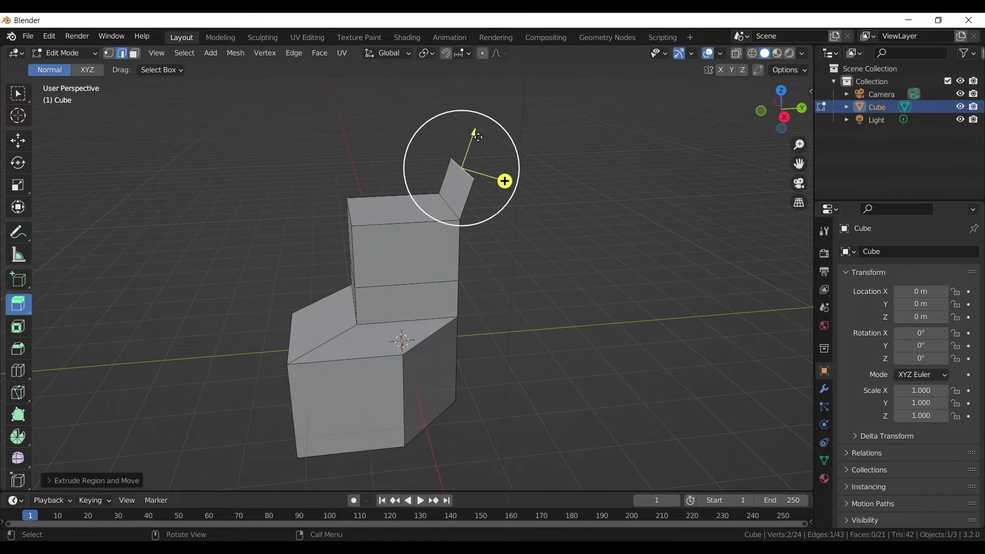
In vertex selection mode, select a flap tip vertex and a top corner vertex of the block and extrude both upward
click(110, 55)
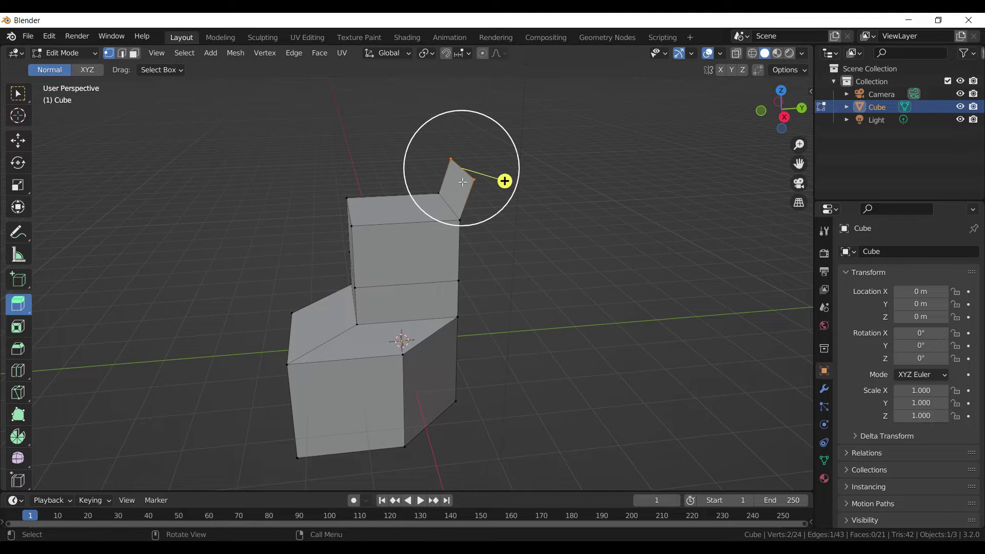
click(583, 279)
middle_drag(497, 231, 454, 232)
click(459, 163)
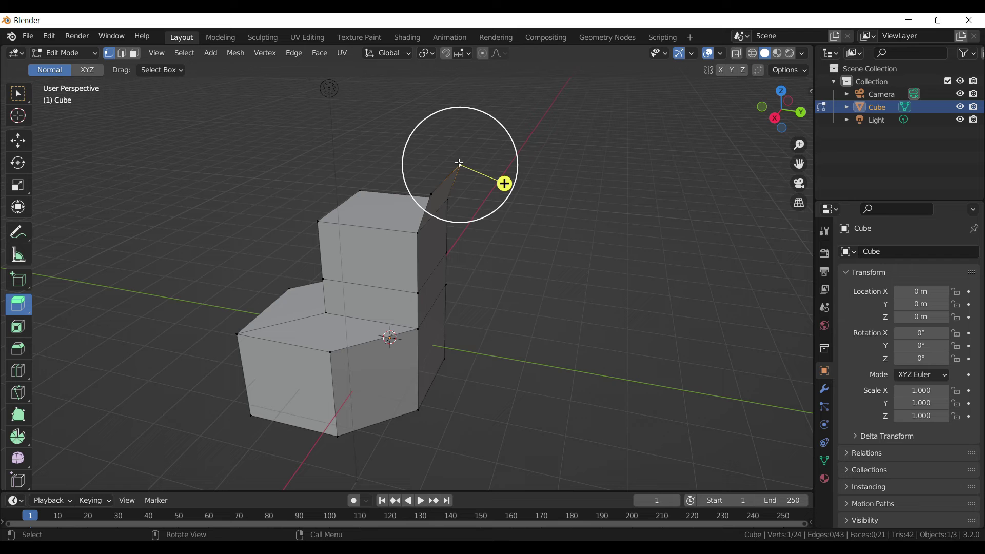
shift+click(318, 223)
middle_drag(410, 228, 505, 173)
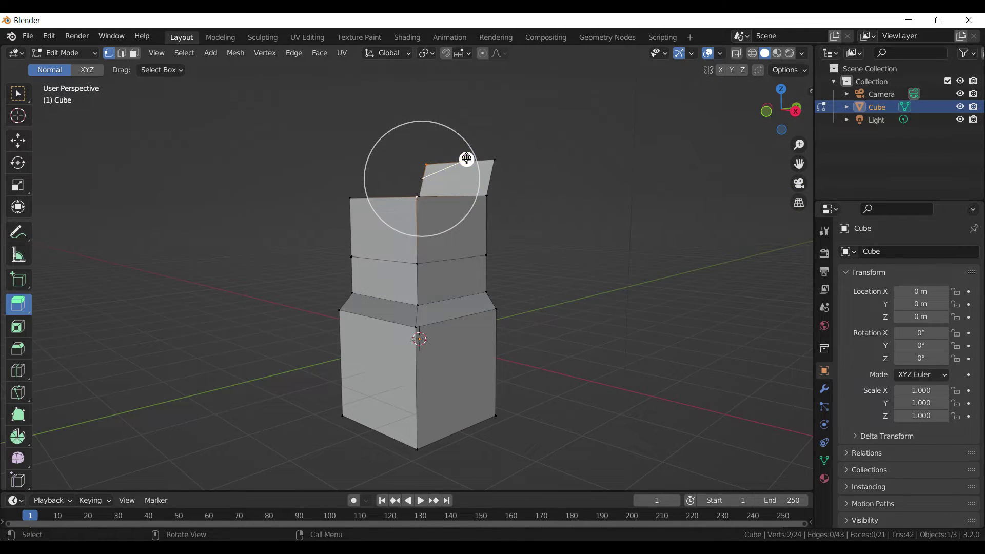
drag(466, 159, 451, 77)
middle_drag(451, 77, 484, 249)
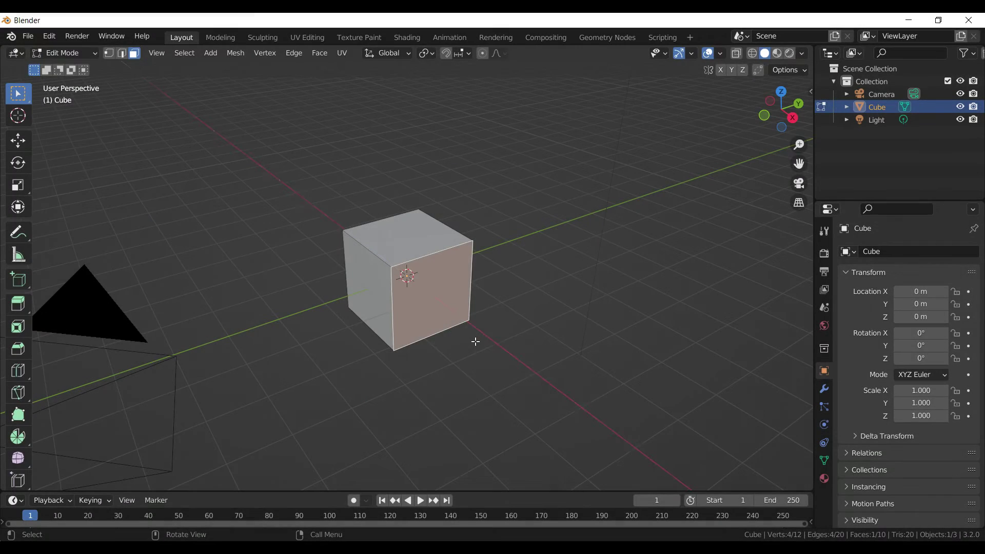
Extrude the selected side face of the cube outward by about 1.9 m, and extrude the new section's top face upward
key(e)
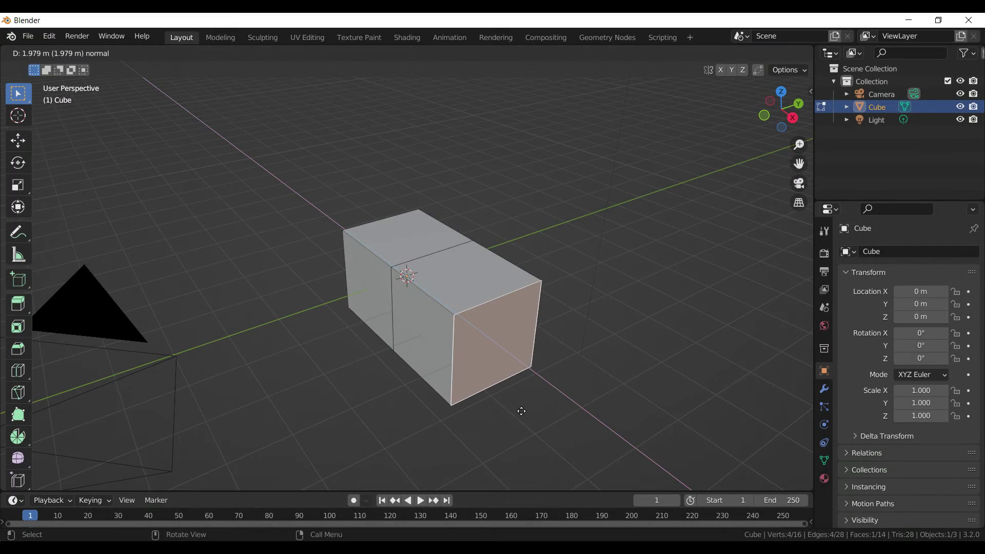
click(520, 408)
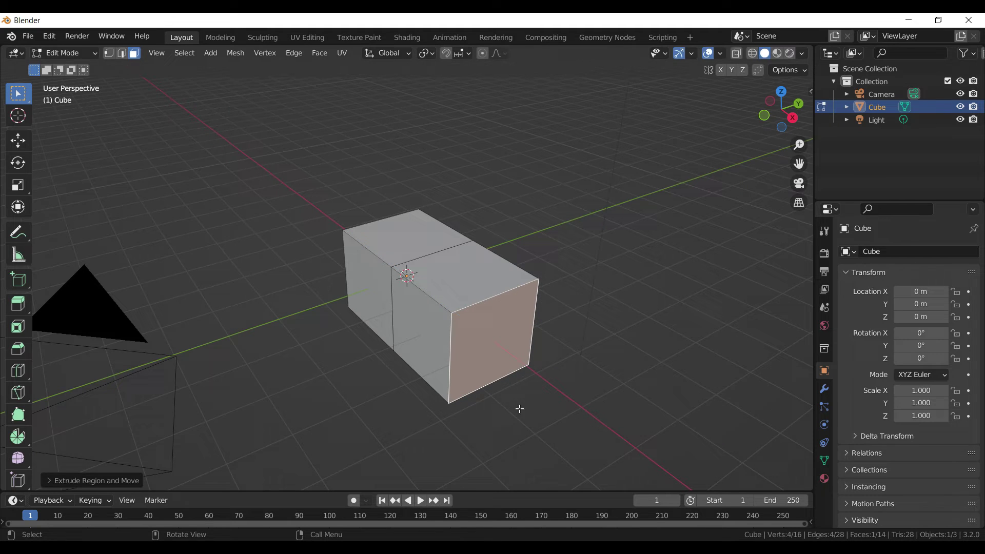
click(470, 275)
key(e)
click(476, 229)
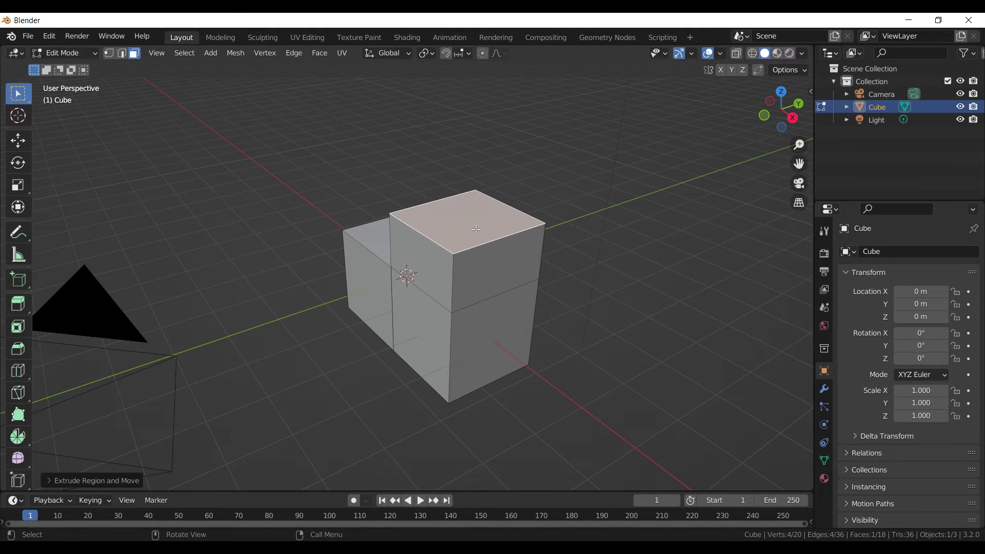
In edge selection mode, extrude the lower block's top side edge outward along the global Y axis
click(125, 56)
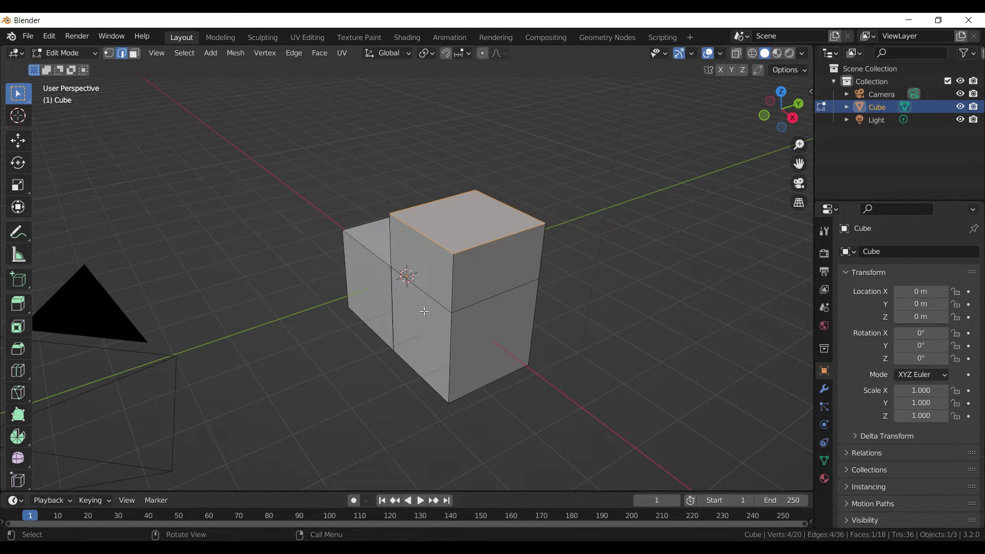
click(372, 252)
key(e)
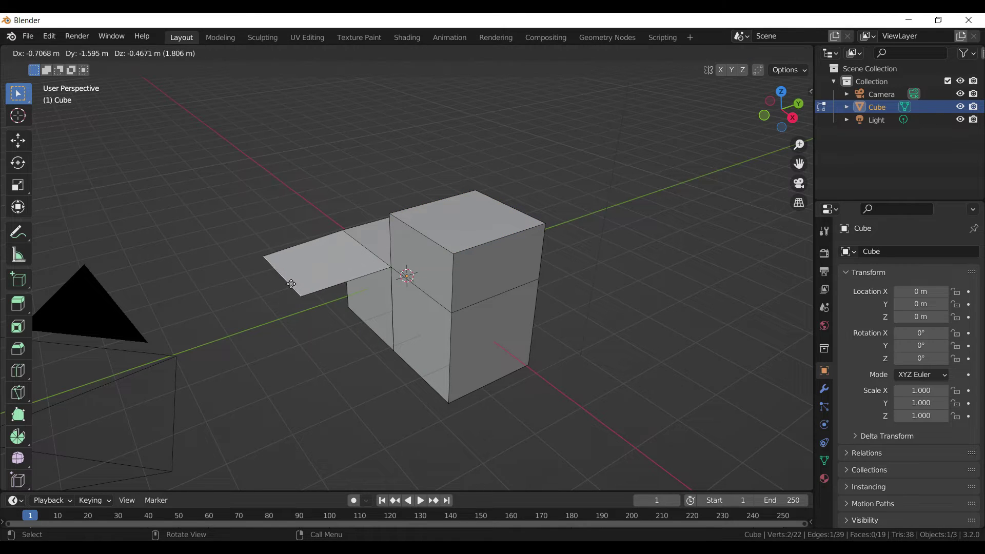
key(y)
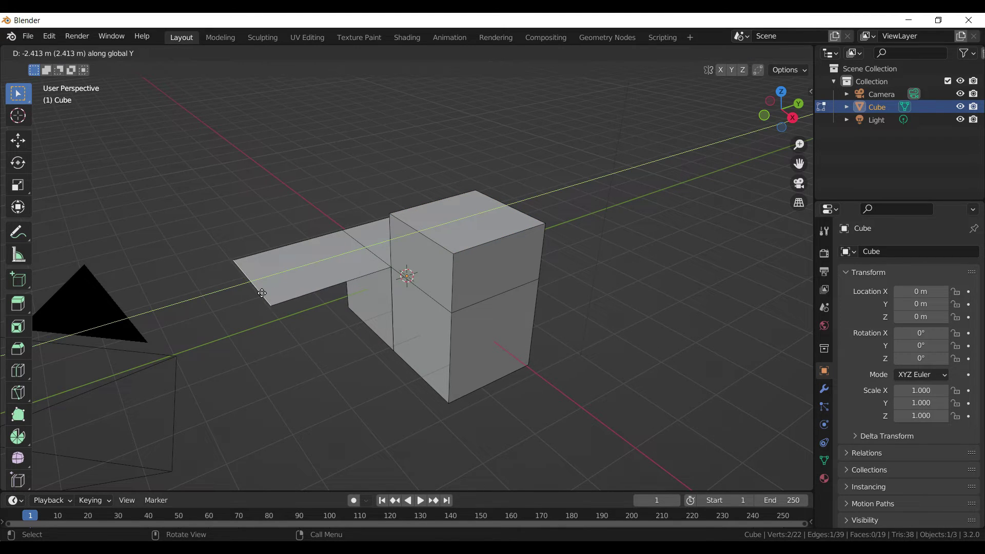
click(278, 293)
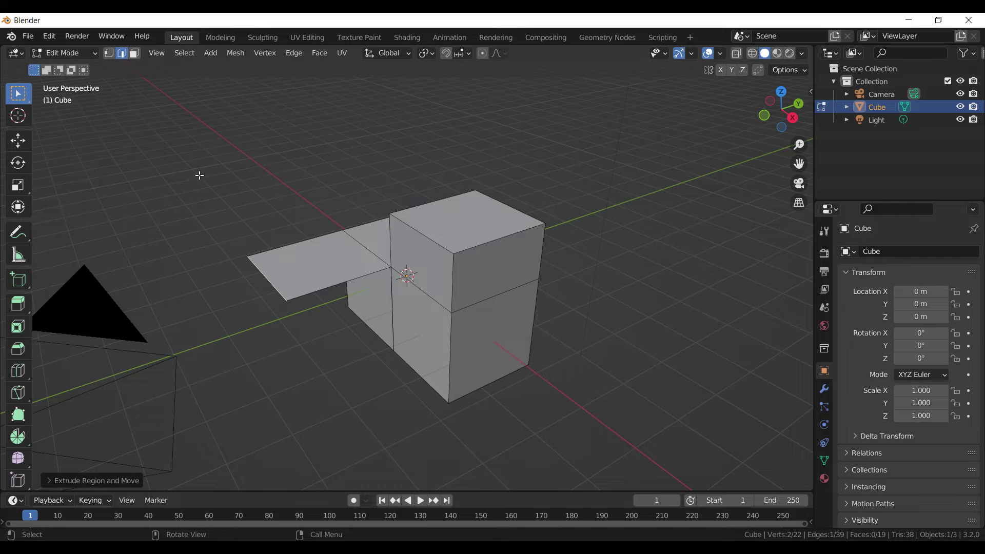
In vertex selection mode, add a top corner vertex of the raised block to the selection and extrude it
click(109, 55)
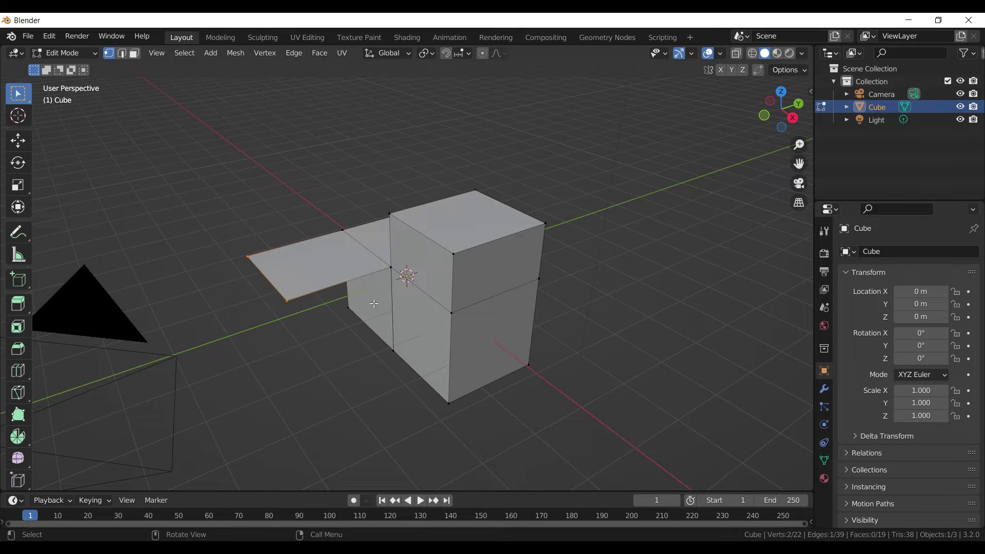
shift+click(545, 224)
key(e)
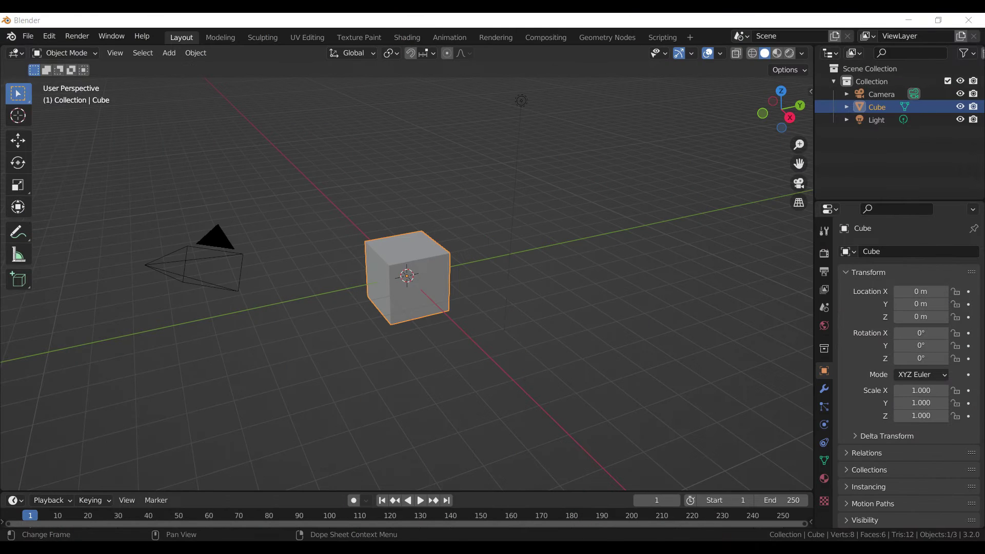
Subdivide the whole default cube in Edit Mode and select the nearest quarter of its top in face selection mode
key(Tab)
right_click(461, 212)
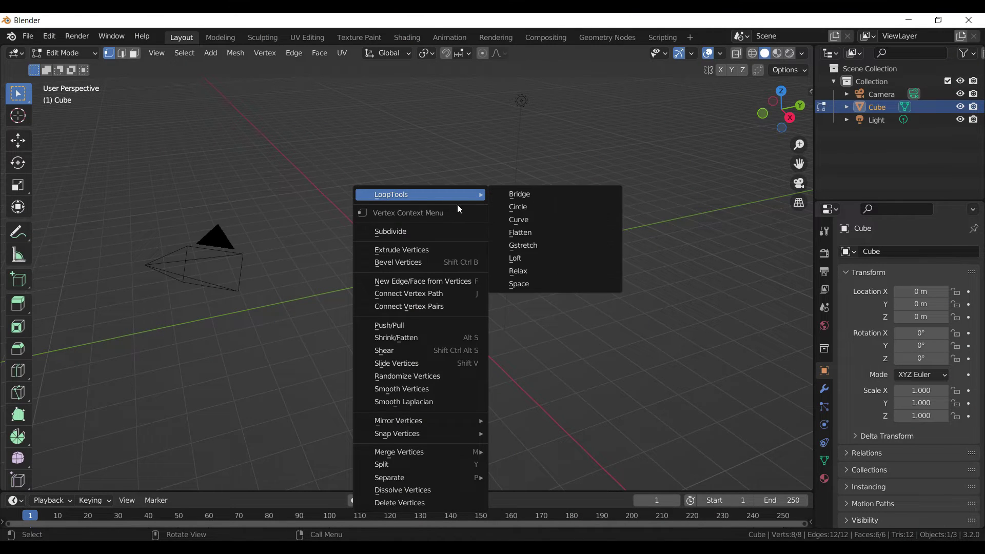
click(408, 234)
scroll(494, 250, up, 4)
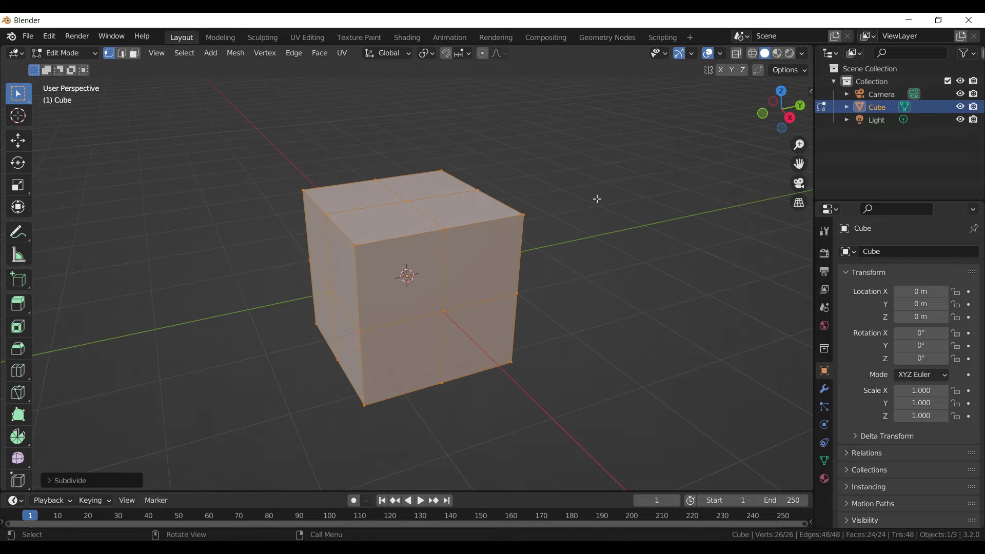
click(134, 54)
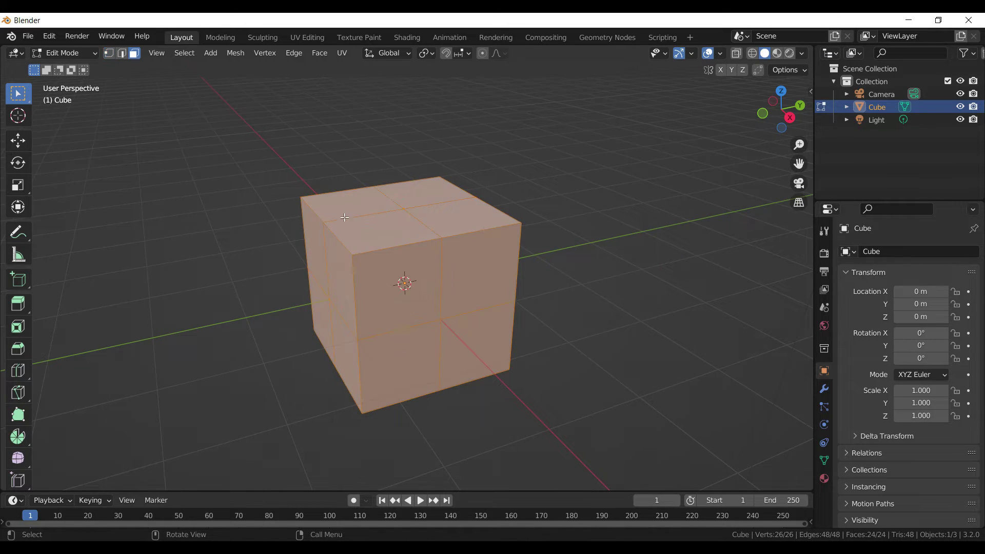
click(345, 218)
Try to extrude the selected quarter face down into the cube with Extrude Region, and undo the extrusion
click(24, 306)
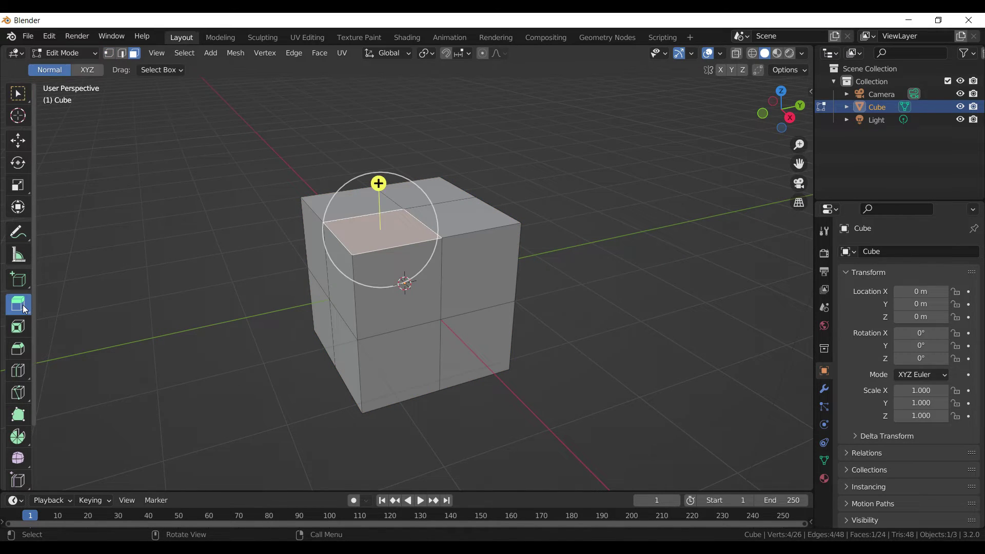
drag(380, 183, 380, 239)
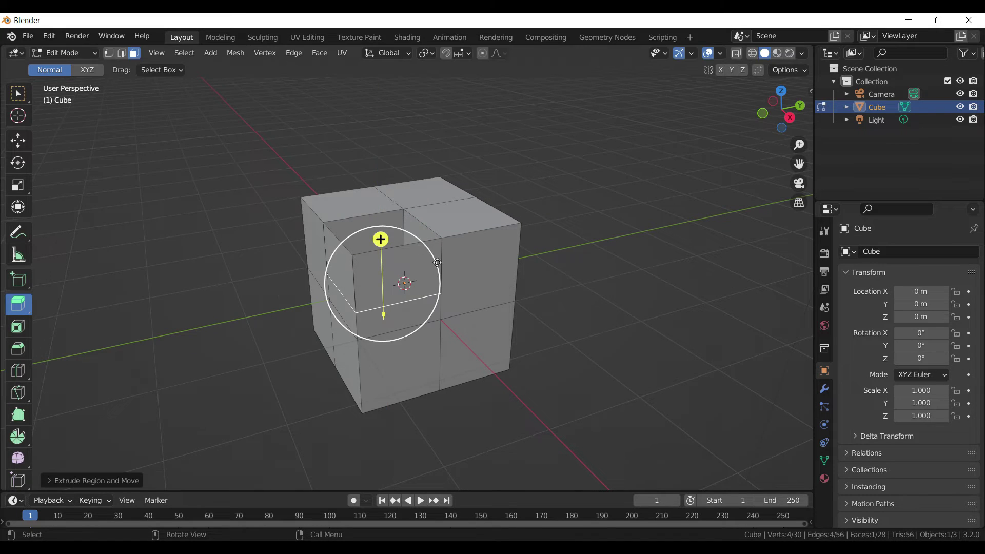
key(ctrl+z)
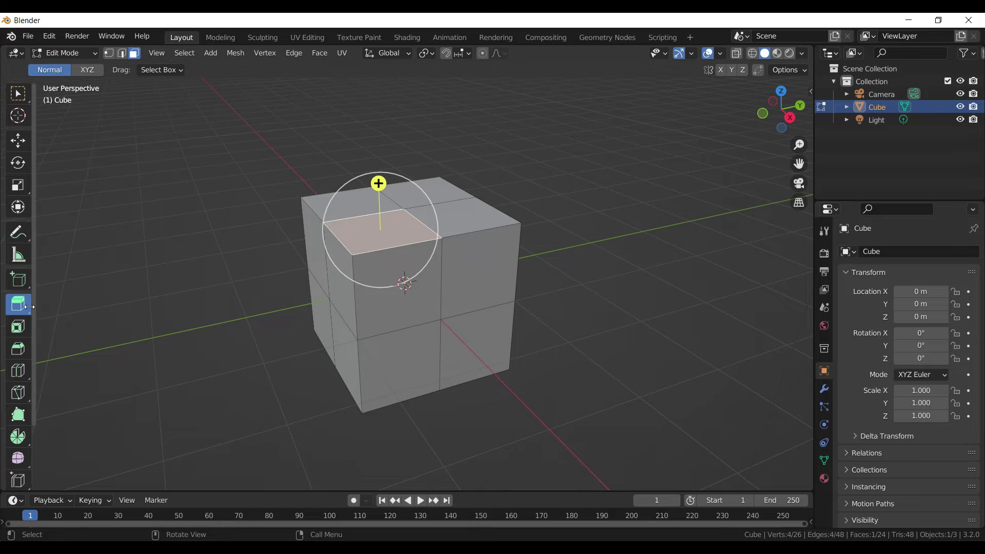
Extrude the selected quarter face down into the cube with the Extrude Manifold tool
drag(23, 311, 73, 333)
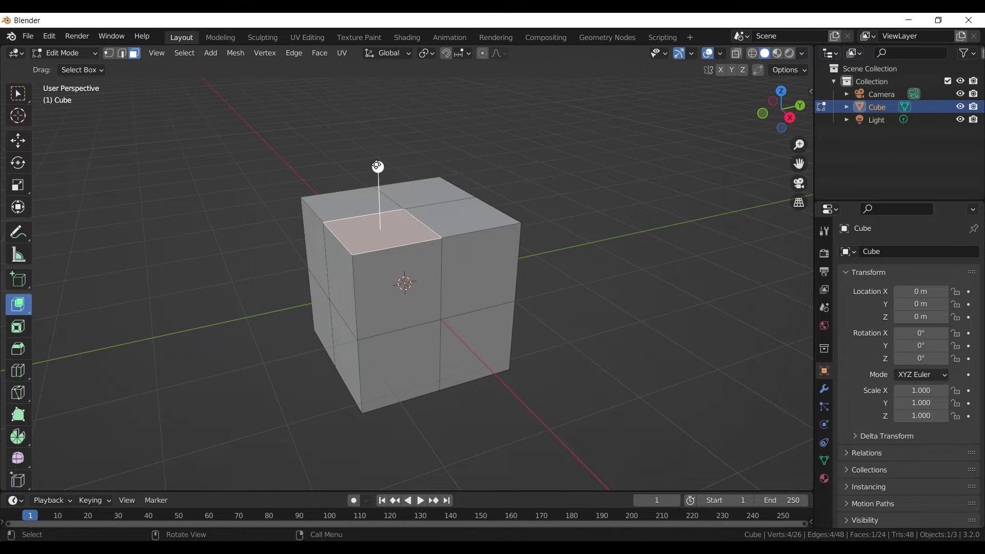
drag(377, 167, 382, 237)
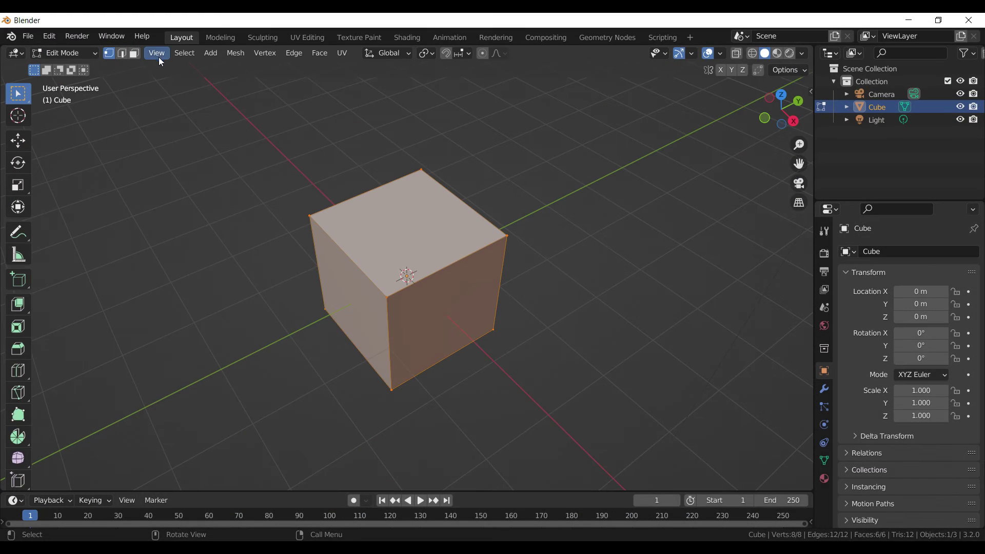
Select only the cube's top face and subdivide it with 4 cuts
click(135, 53)
click(421, 214)
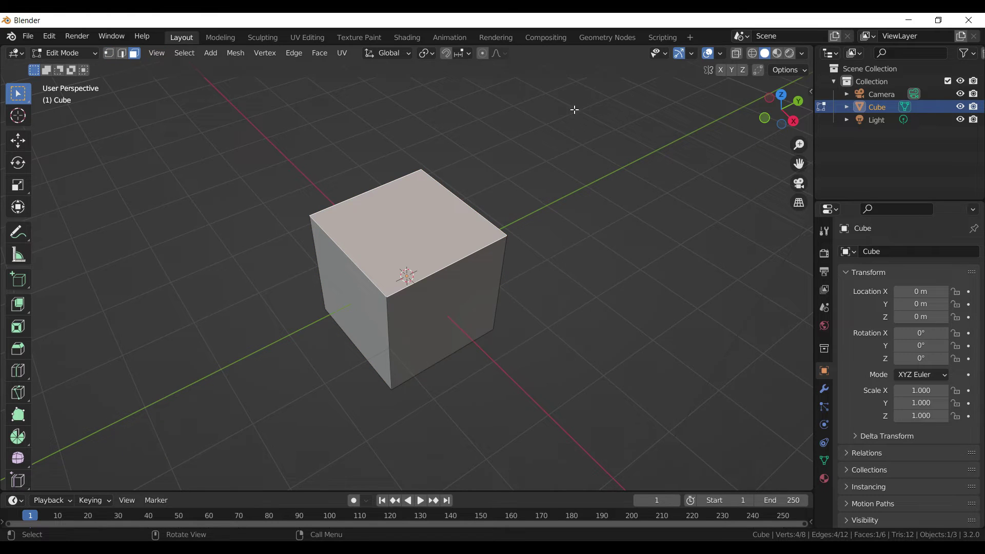
right_click(519, 134)
click(519, 133)
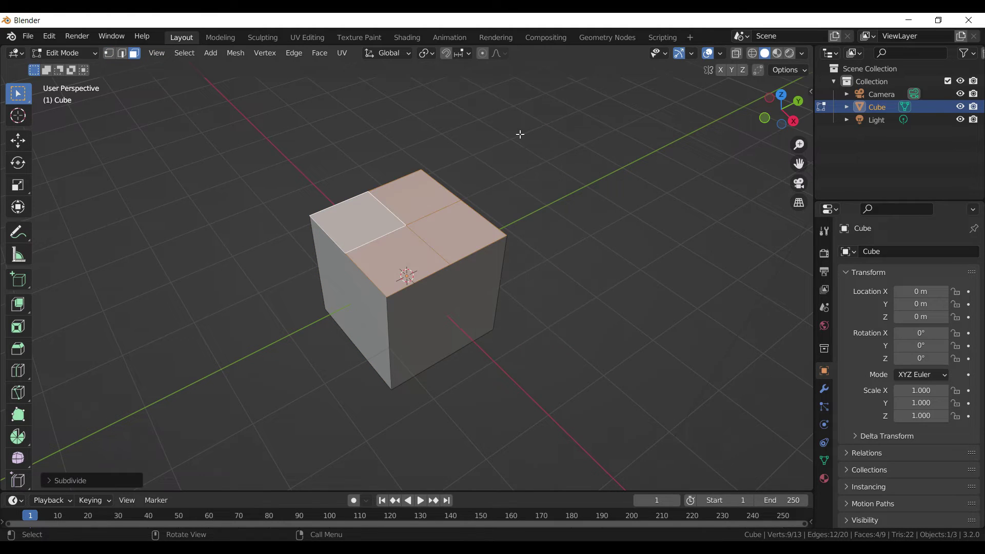
click(57, 480)
click(208, 393)
click(208, 393)
click(207, 393)
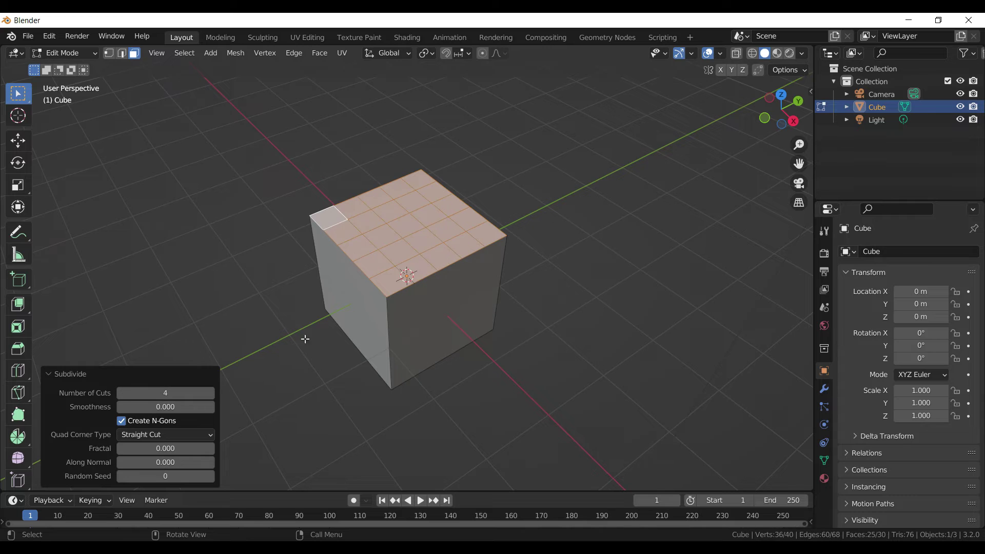
Select a scattered pattern of 14 grid faces on the cube's top and extrude them downward with Extrude Manifold
click(397, 214)
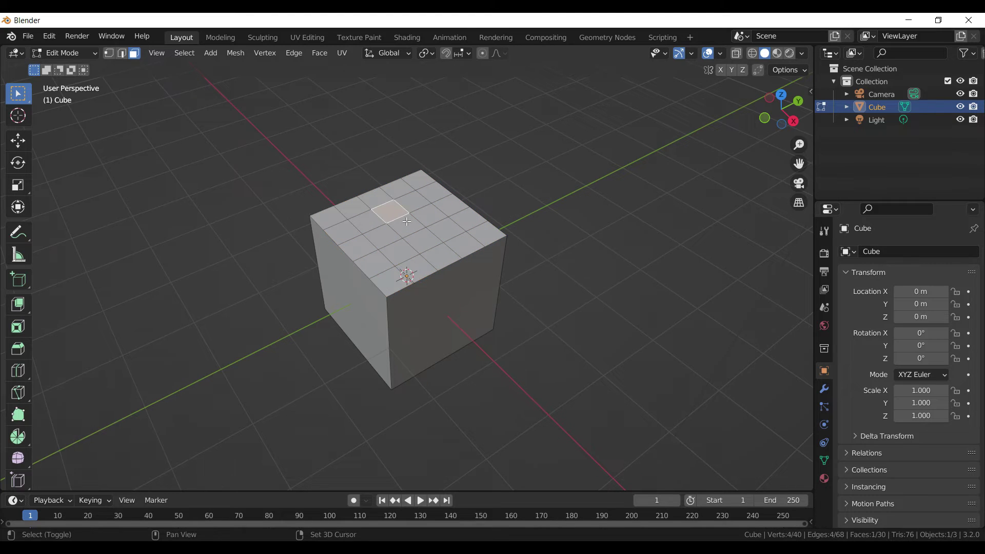
shift+click(408, 226)
shift+click(427, 241)
shift+click(385, 238)
shift+click(362, 249)
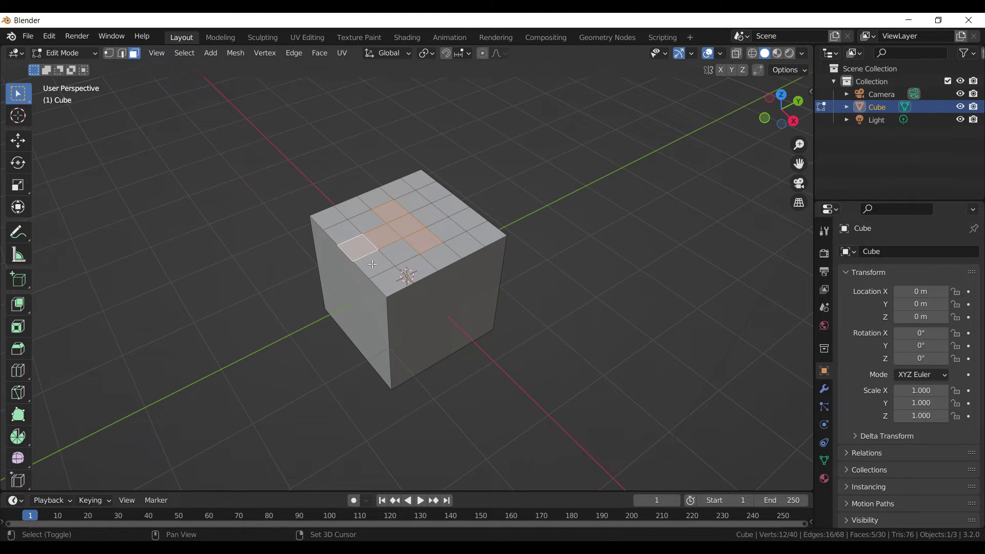
shift+click(373, 263)
shift+click(388, 278)
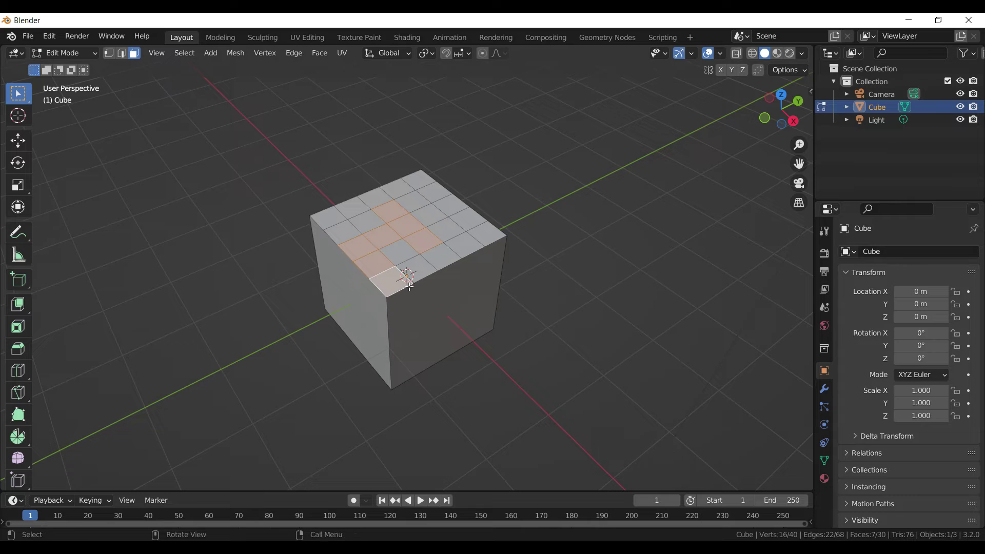
shift+click(445, 204)
shift+click(434, 192)
shift+click(452, 229)
shift+click(441, 257)
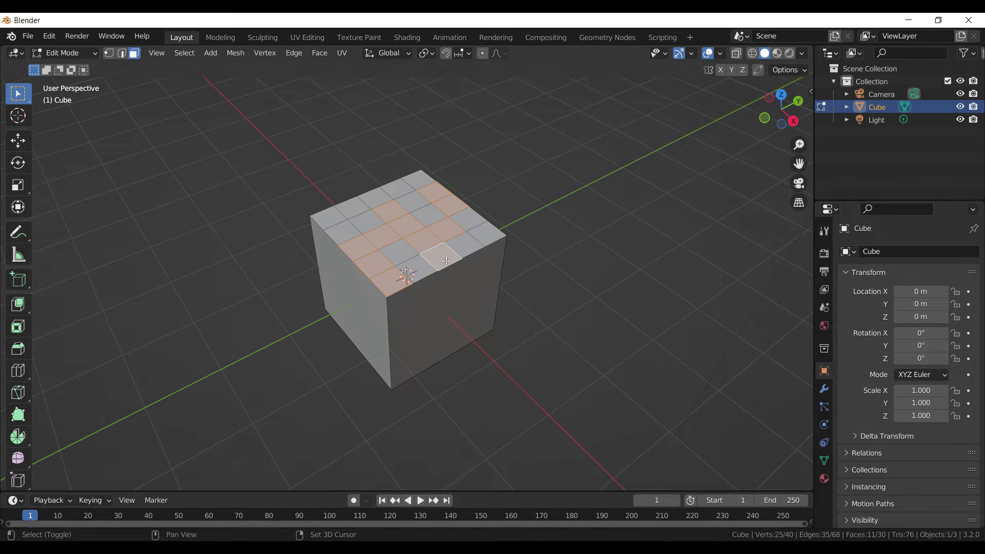
shift+click(375, 197)
shift+click(354, 208)
shift+click(328, 217)
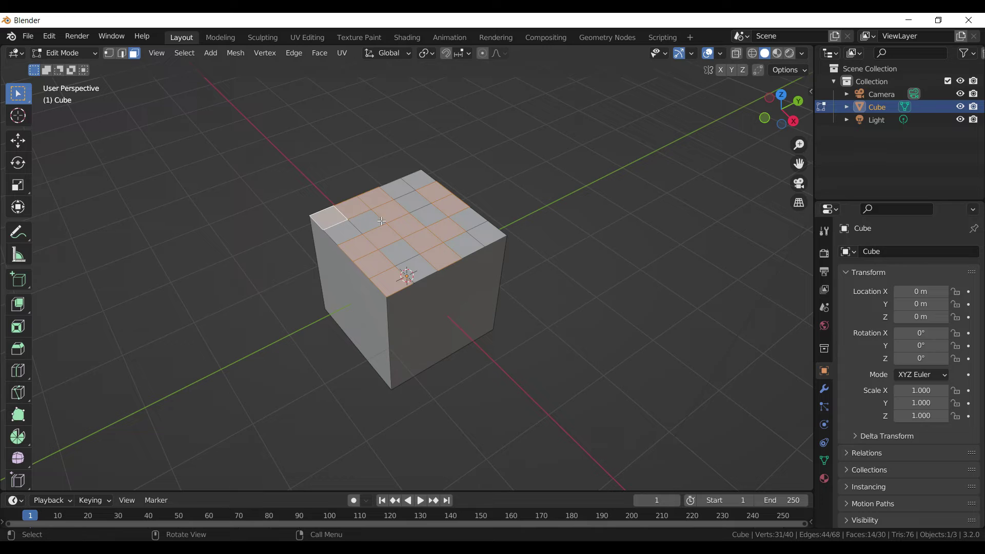
click(22, 306)
drag(404, 166, 399, 245)
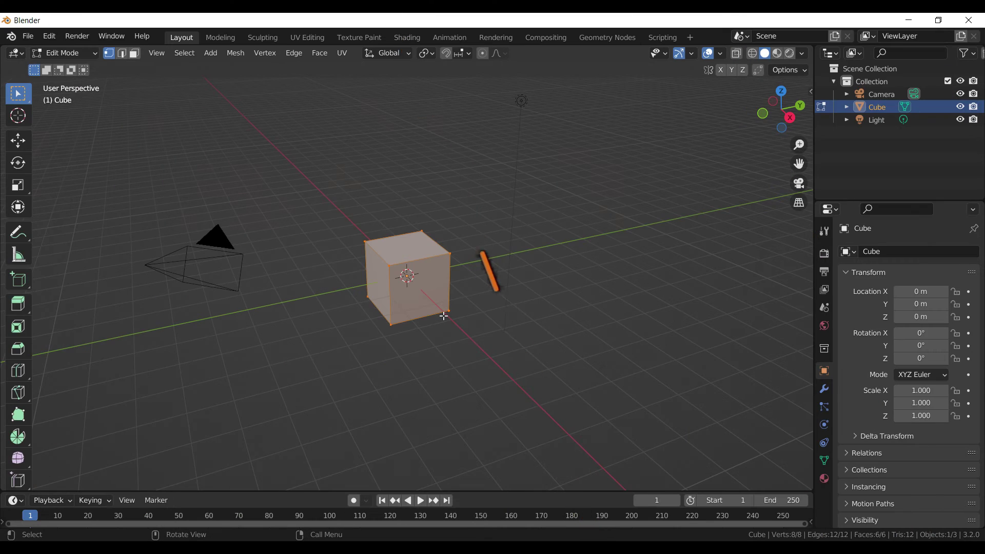
Select the default cube's top face and adjoining +X side face in face selection mode, viewed from the front
click(135, 54)
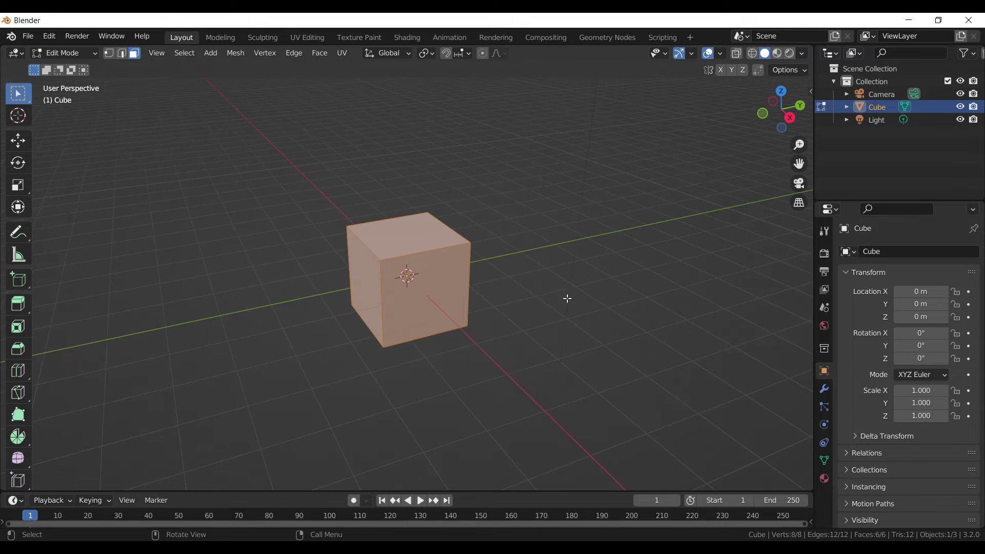
click(422, 232)
shift+click(448, 300)
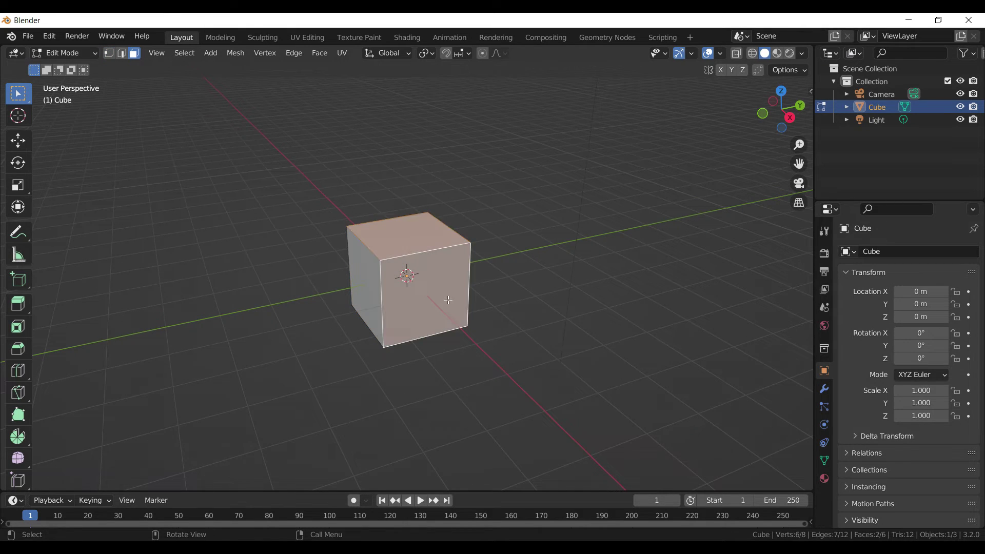
key(KP_1)
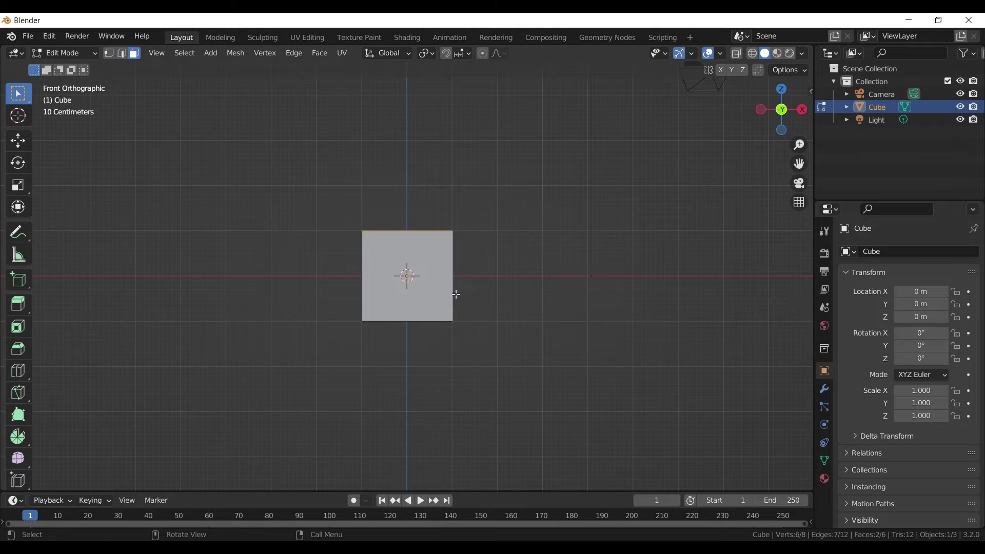
Try to extrude the two selected faces outward together with the default extrude, and undo the extrusion
key(e)
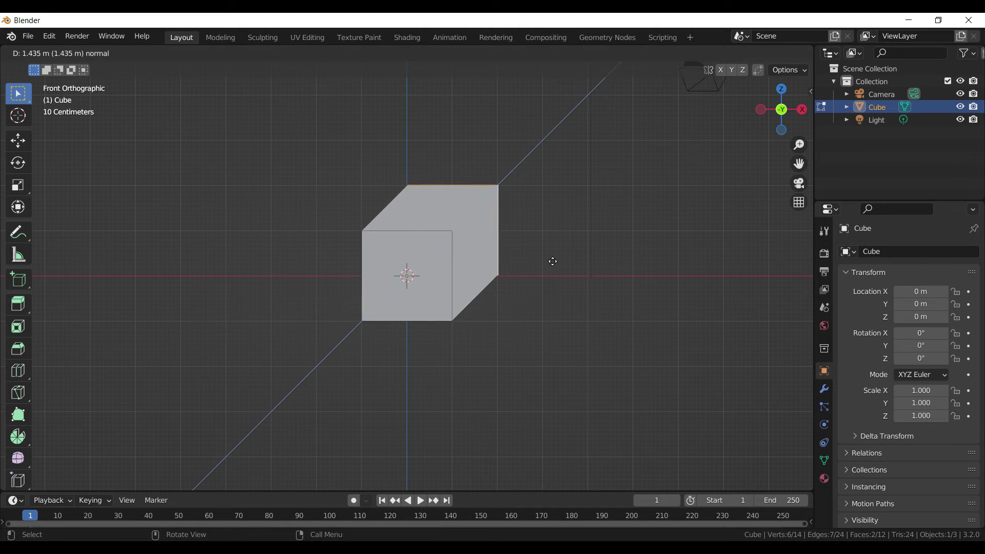
click(553, 262)
key(ctrl+z)
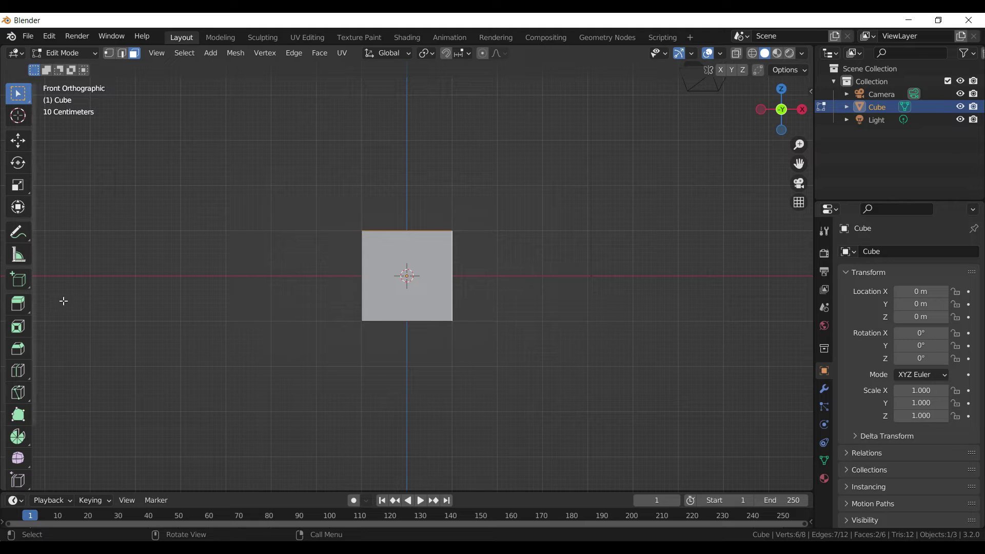
Extrude the two selected faces outward about 1.88 m with Extrude Along Normals and enable Offset Even
click(22, 305)
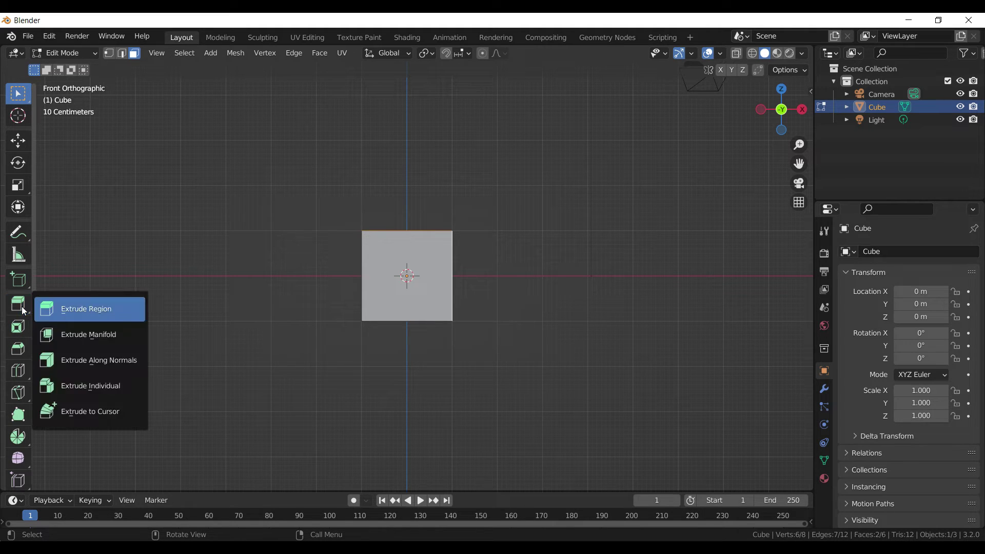
click(97, 362)
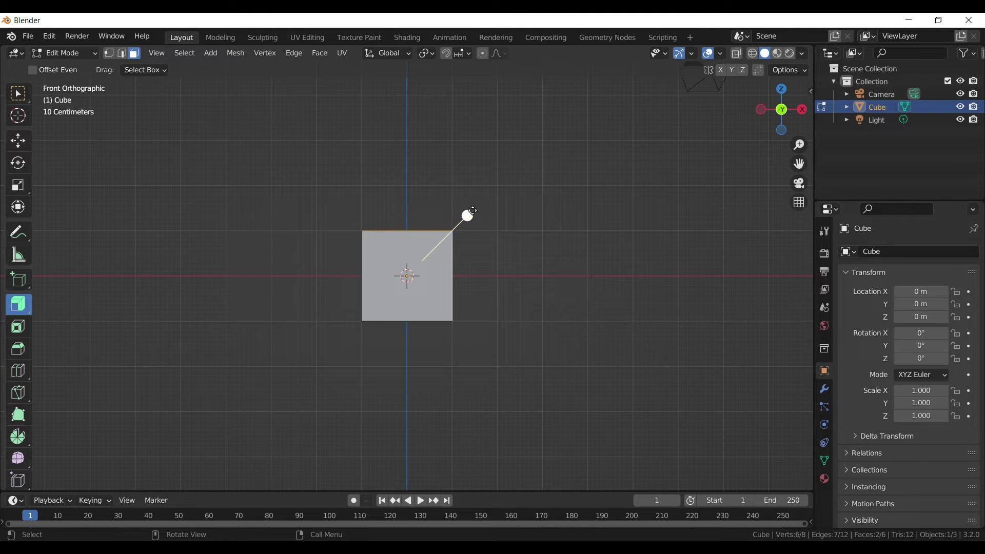
drag(468, 213, 517, 167)
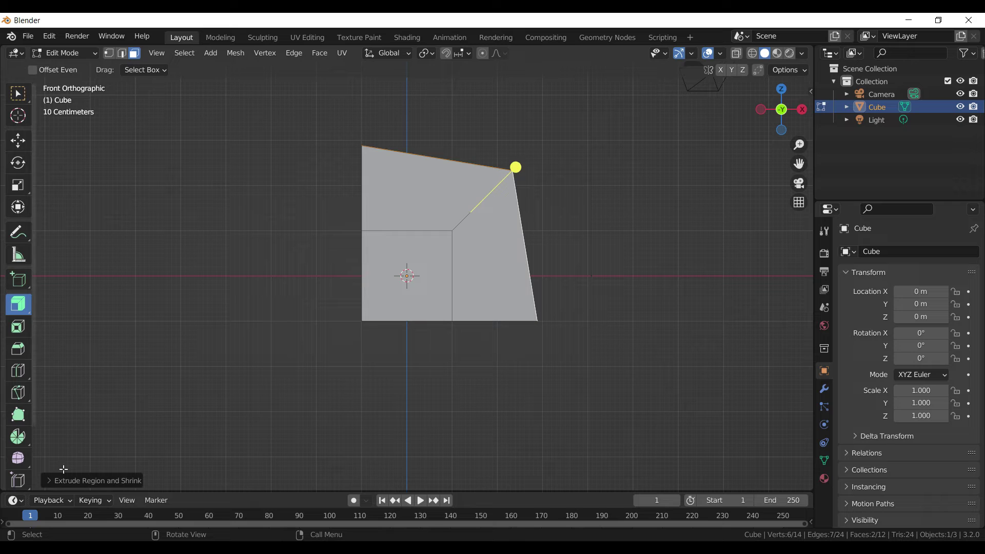
click(48, 482)
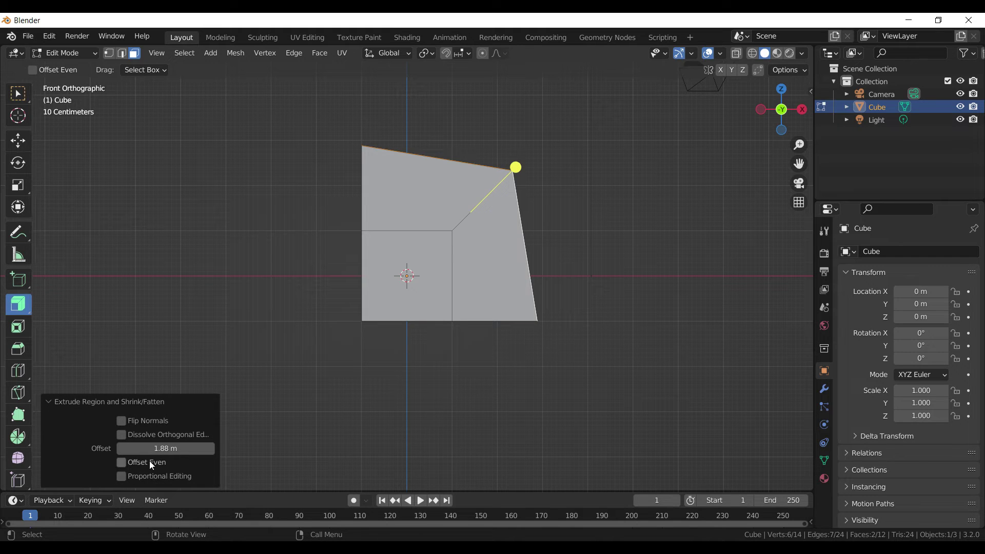
click(123, 463)
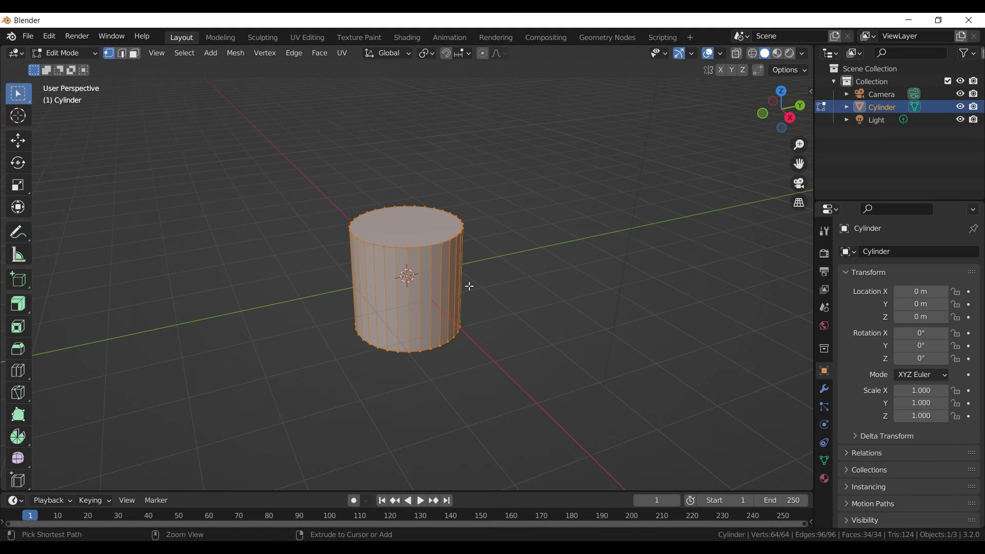
Add a centred horizontal loop cut around the cylinder, bevel it into a band, and switch to face selection mode
key(ctrl+r)
click(468, 286)
right_click(468, 285)
key(ctrl+b)
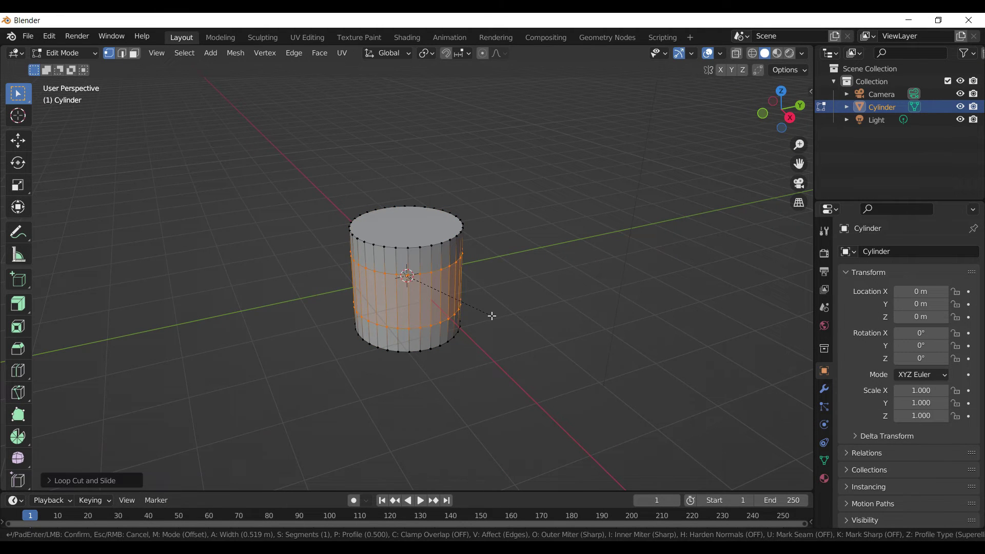
click(486, 305)
click(137, 54)
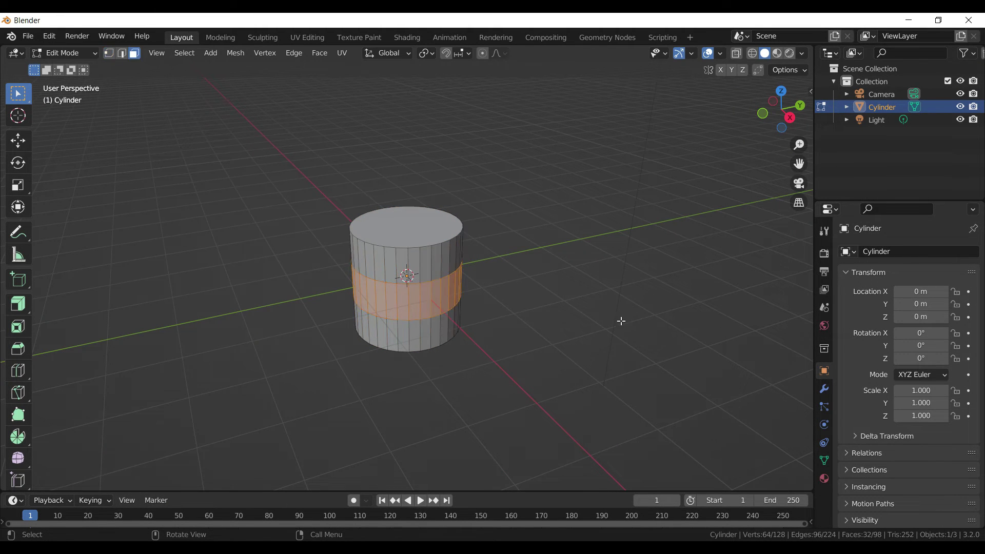
Try to extrude the cylinder's middle band in place and scale it outward with Z locked, and undo both operations
key(e)
right_click(508, 310)
key(s)
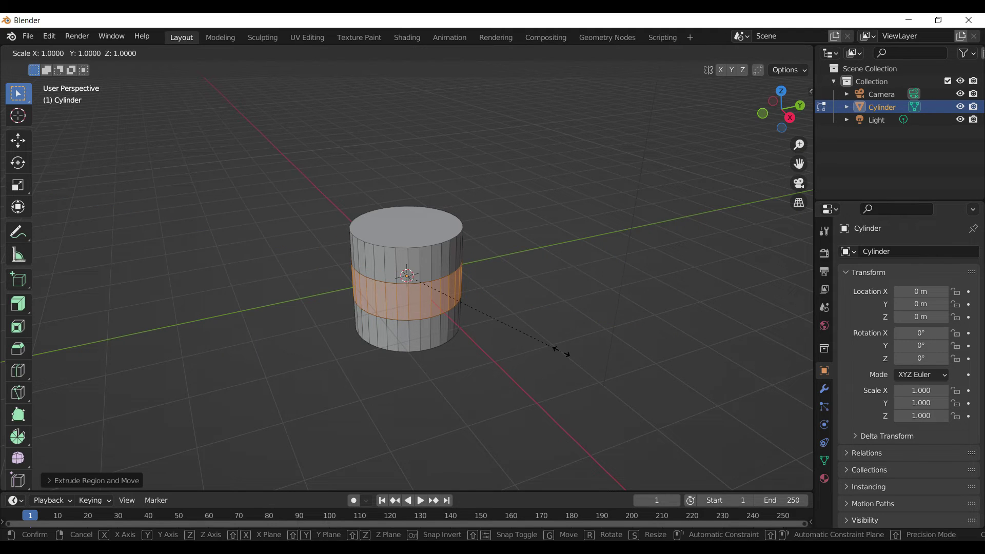
key(shift+z)
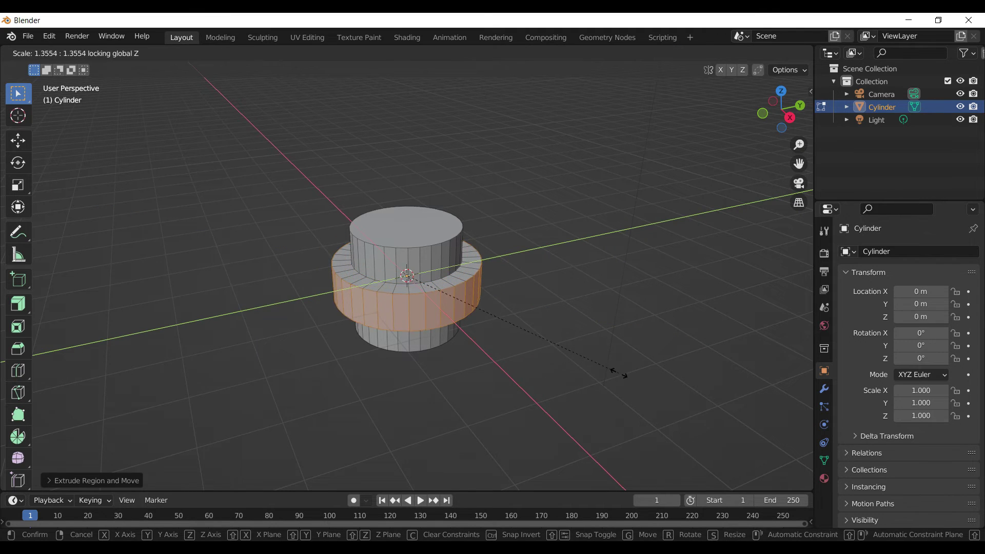
click(693, 397)
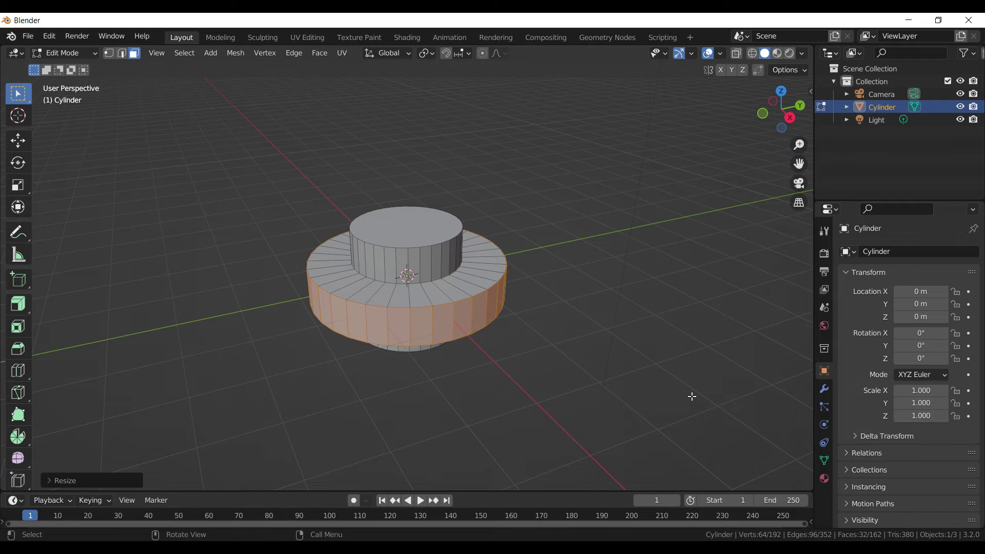
key(ctrl+z)
key(ctrl+z)
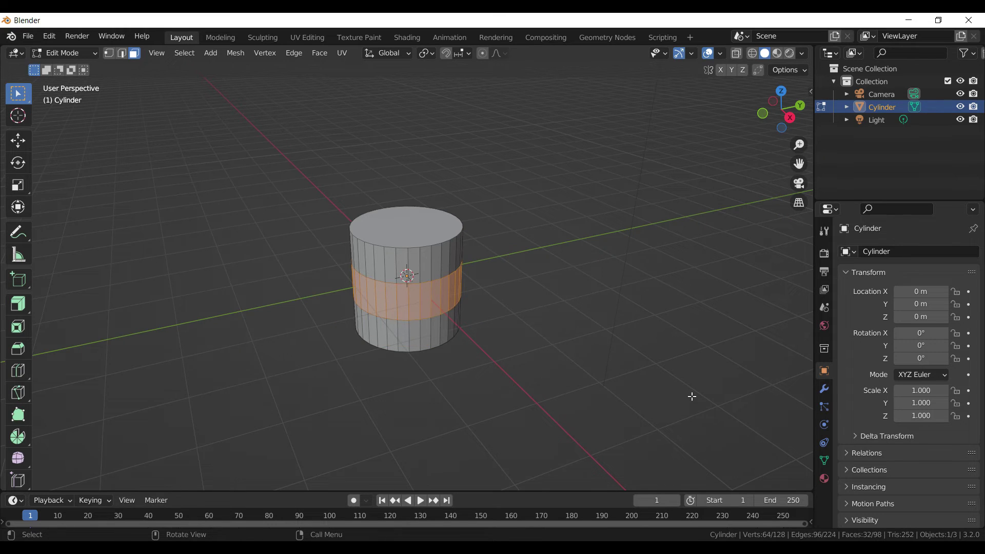
Extrude the cylinder's middle band outward with Extrude Along Normals and enable Offset Even
click(19, 306)
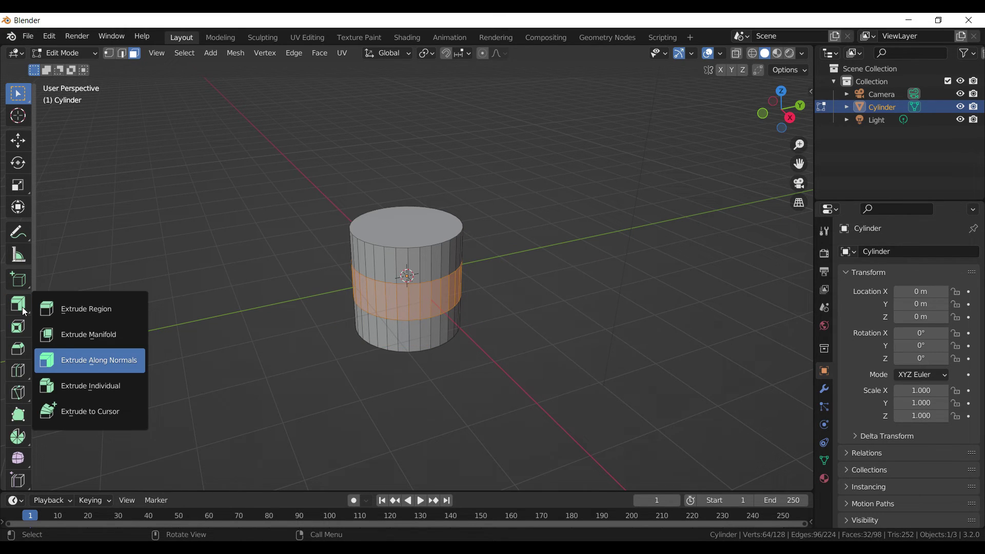
click(98, 360)
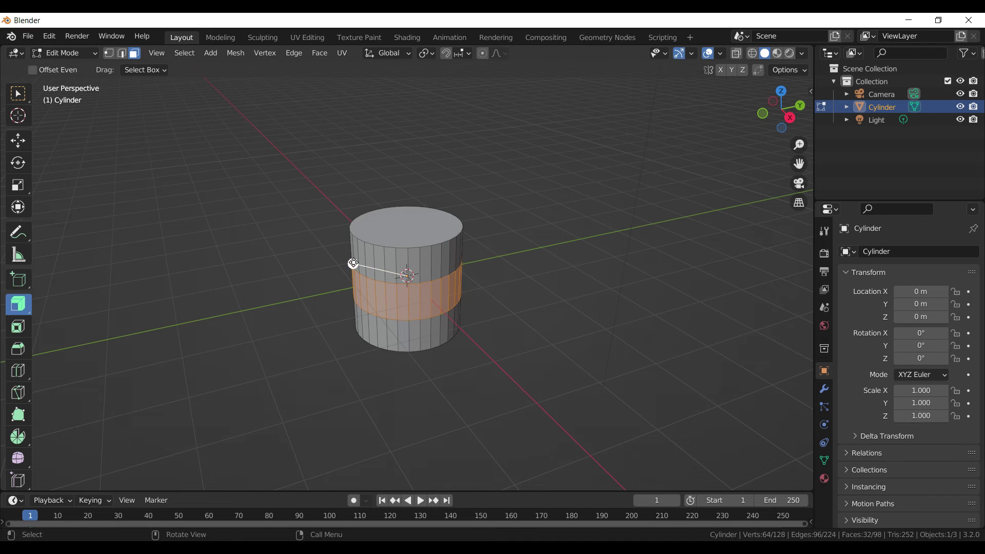
drag(353, 263, 380, 249)
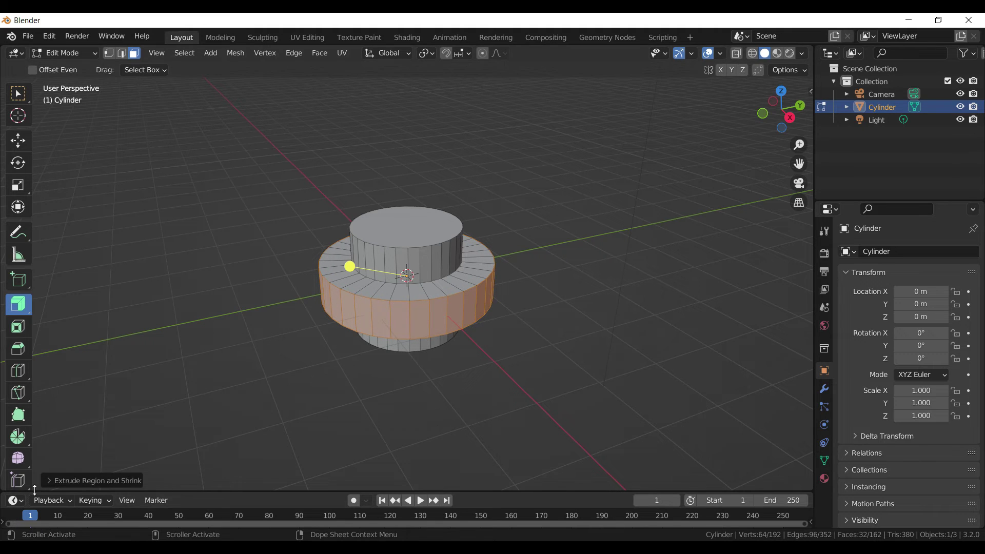
click(48, 478)
click(123, 462)
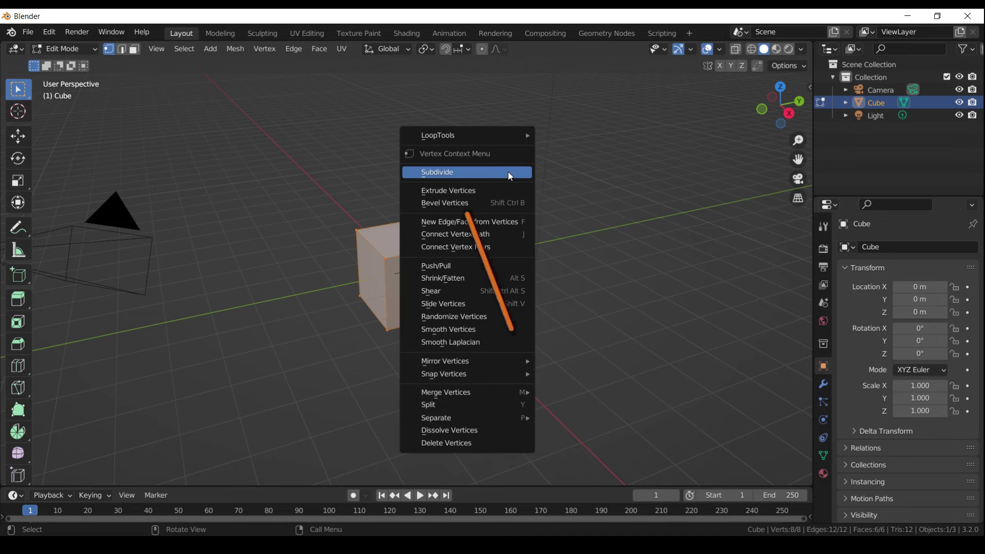
Subdivide the whole cube with 2 cuts and switch to face selection mode
click(510, 176)
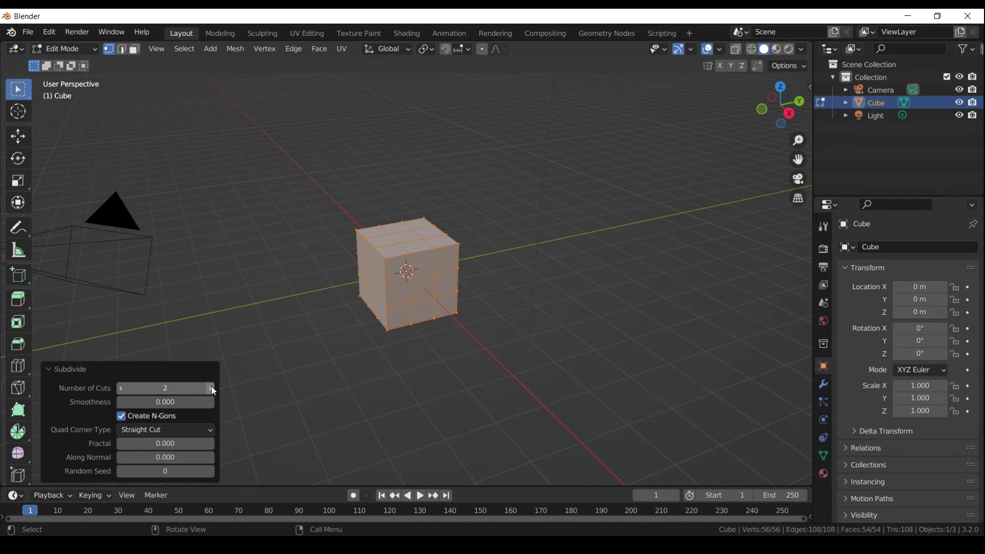
click(136, 49)
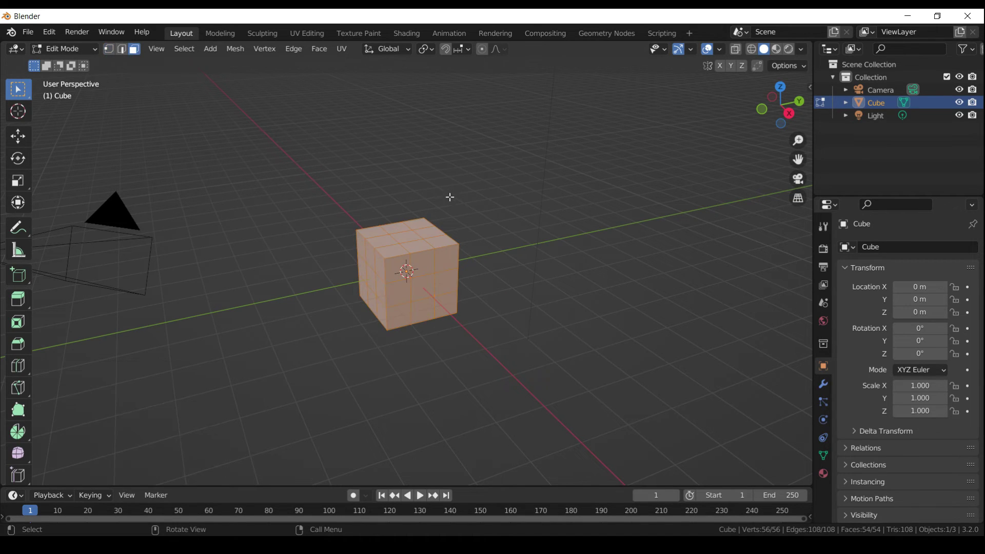
Select eight grid faces running across the cube's top, its +X side and its +Y side
click(405, 211)
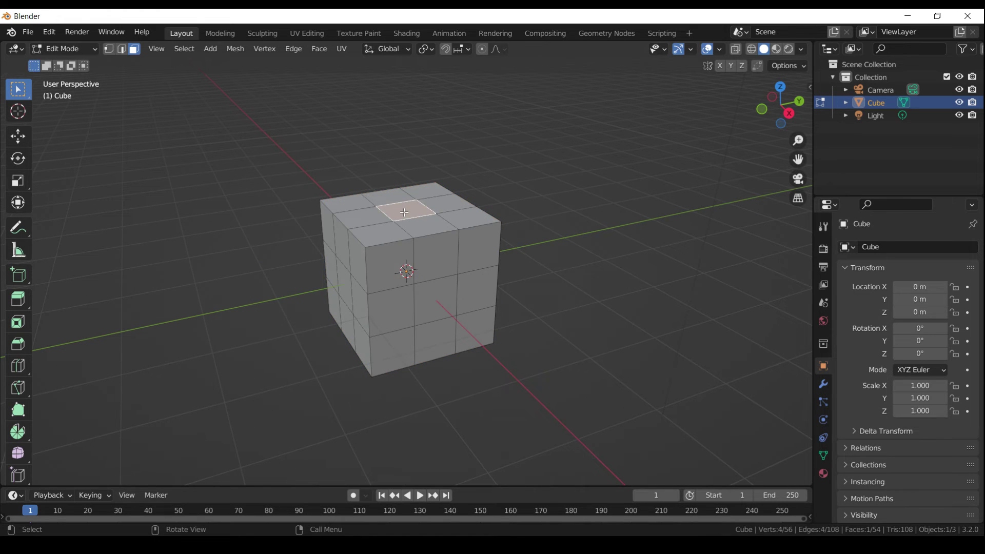
shift+click(437, 256)
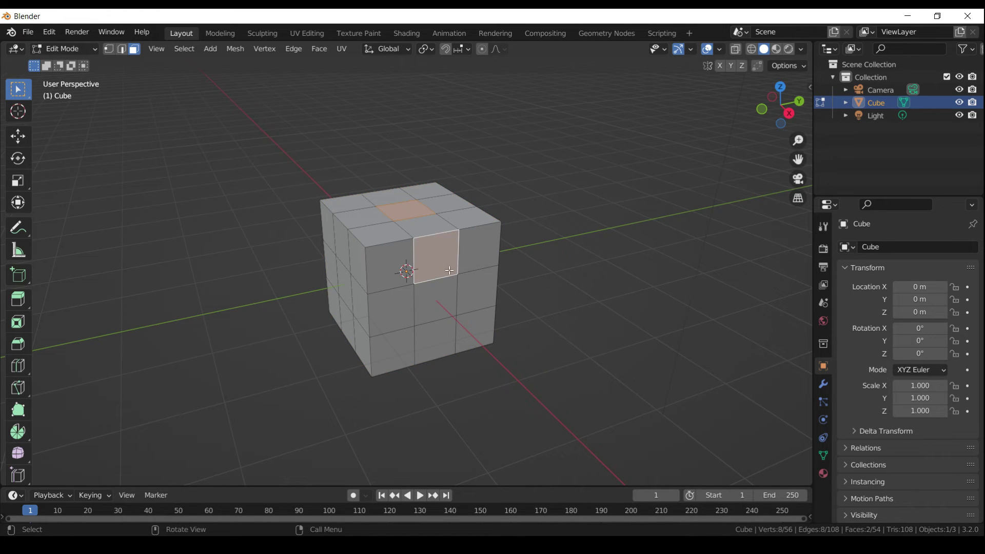
shift+click(426, 224)
middle_drag(426, 224, 357, 324)
shift+click(459, 280)
shift+click(488, 277)
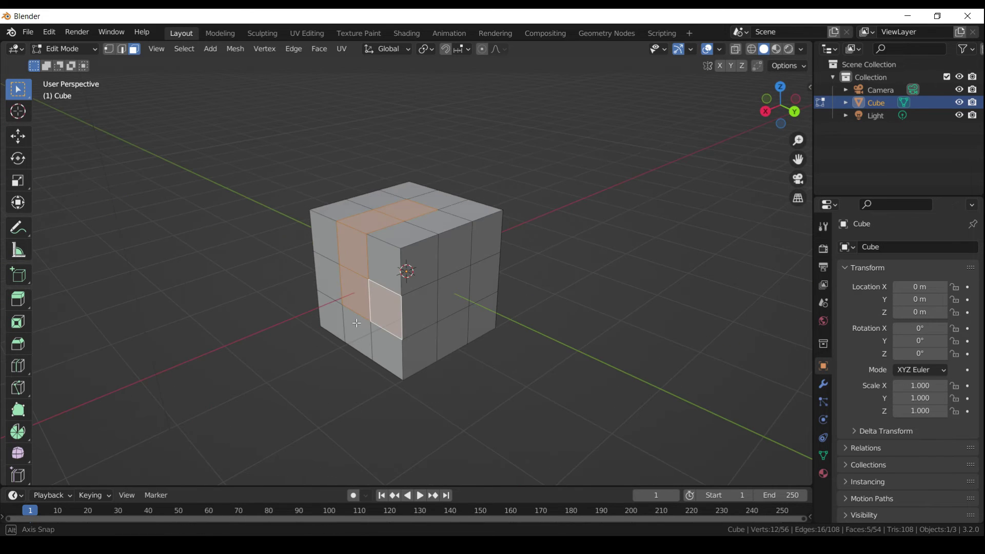
shift+click(426, 318)
shift+click(460, 260)
shift+click(434, 223)
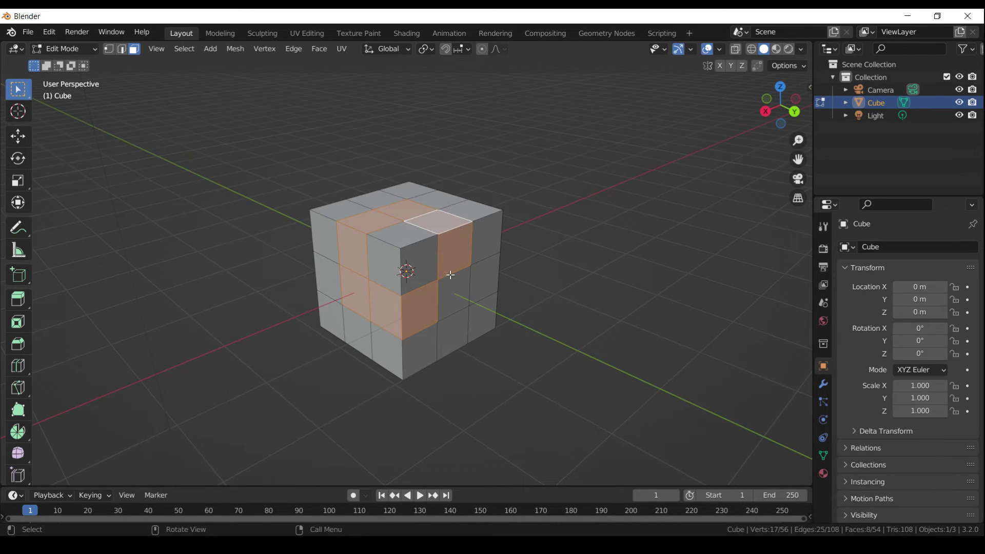
Extend the face selection around the cube's back sides and to the upper corner face on the -Y side
middle_drag(453, 278, 394, 281)
shift+click(440, 278)
shift+click(489, 240)
shift+click(430, 256)
shift+click(478, 314)
shift+click(446, 308)
shift+click(402, 285)
shift+click(376, 271)
shift+click(344, 302)
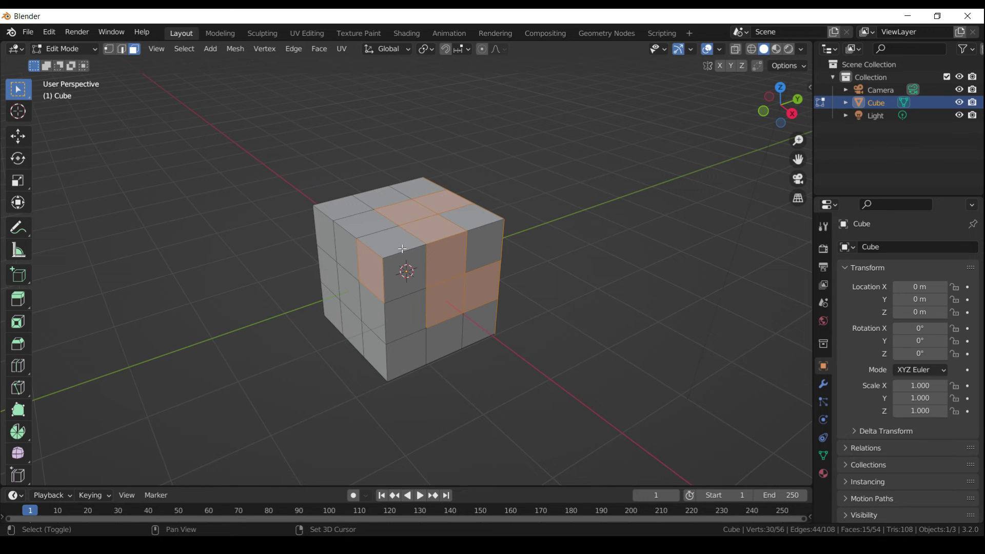
Add the remaining grid faces on the cube's -Y, top and +X sides to the selection and extrude all selected faces outward with Extrude Individual
shift+click(364, 239)
shift+click(352, 252)
shift+click(361, 232)
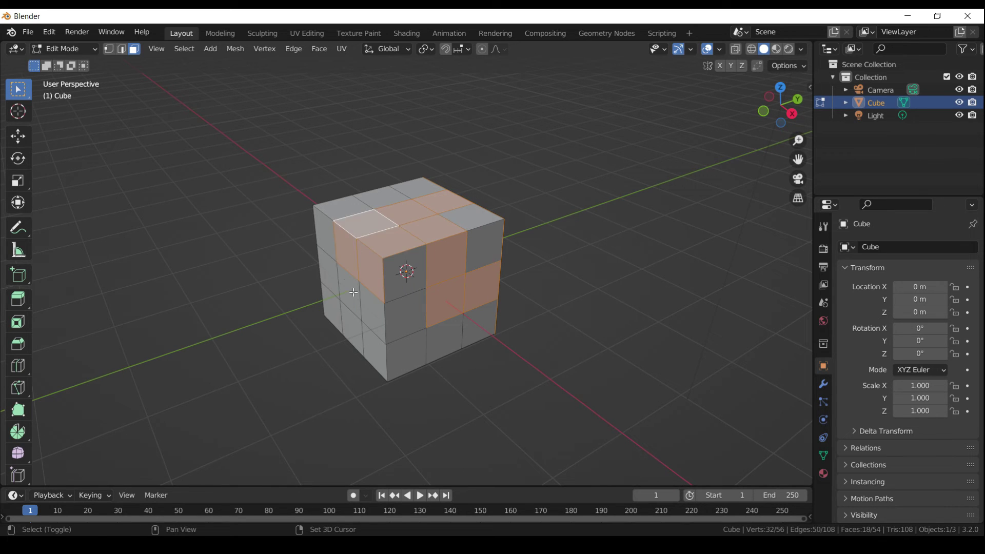
shift+click(353, 292)
shift+click(386, 322)
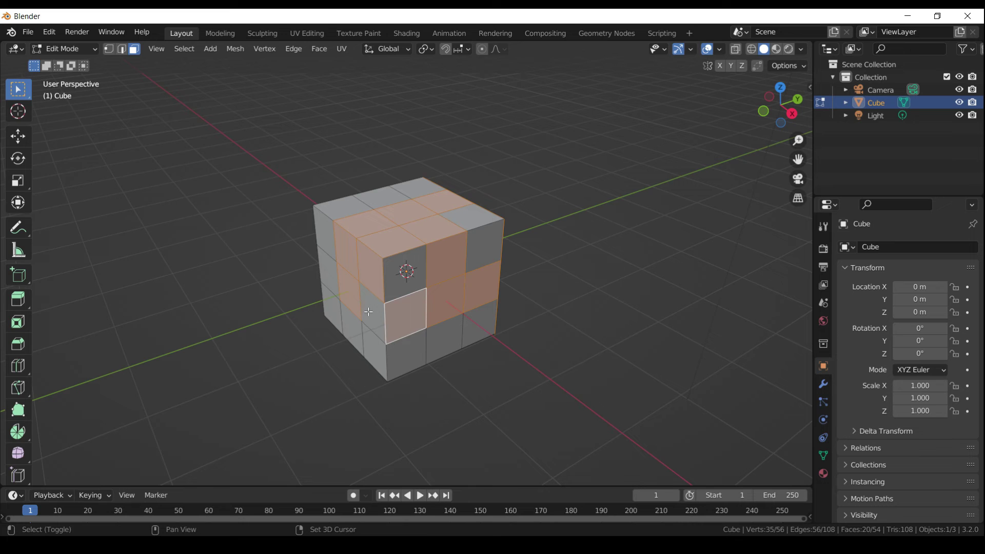
shift+click(369, 312)
drag(25, 304, 87, 387)
drag(478, 226, 596, 185)
Move the end faces of separate +X side blocks: the upper middle one up, the lower outer ones apart along Y
click(505, 294)
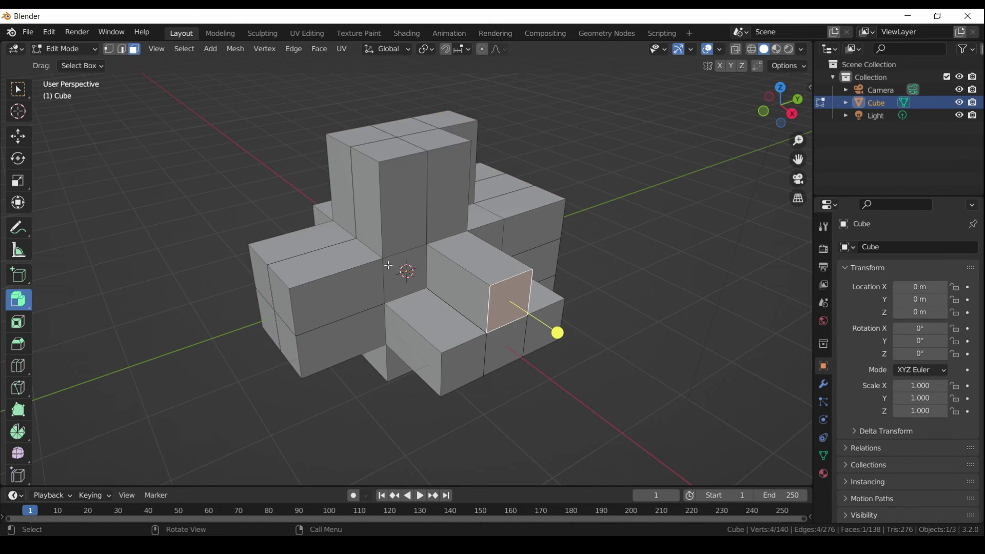
click(18, 136)
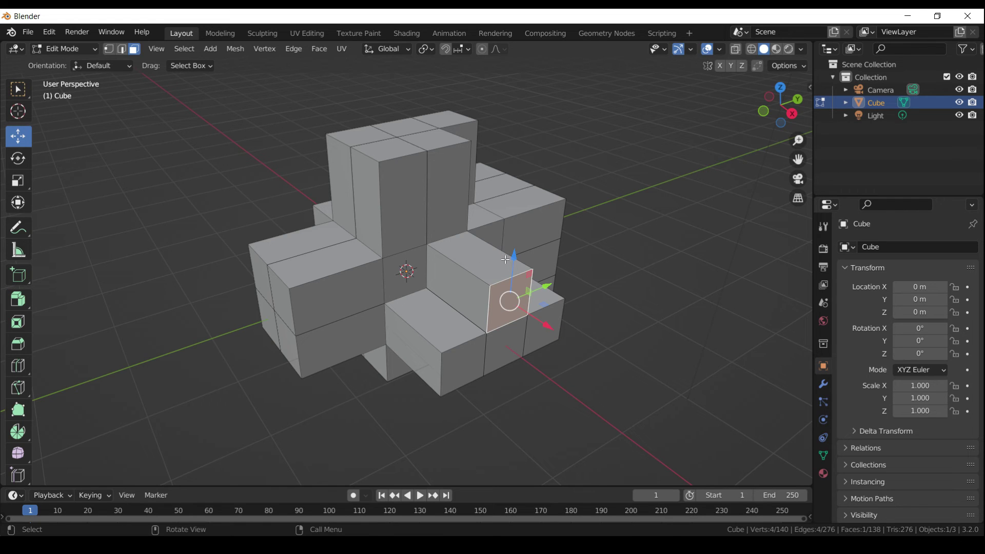
drag(506, 260, 627, 281)
click(458, 378)
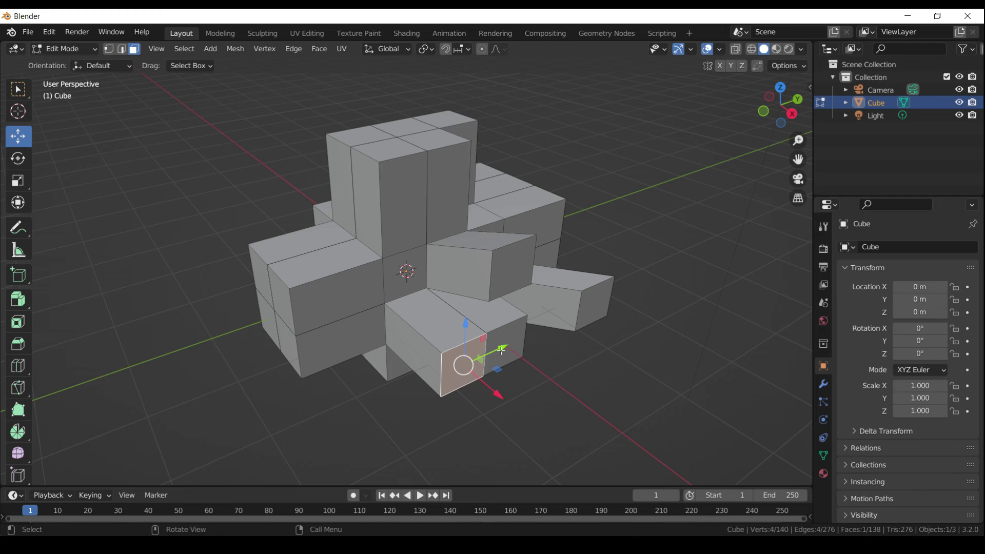
drag(501, 351, 448, 381)
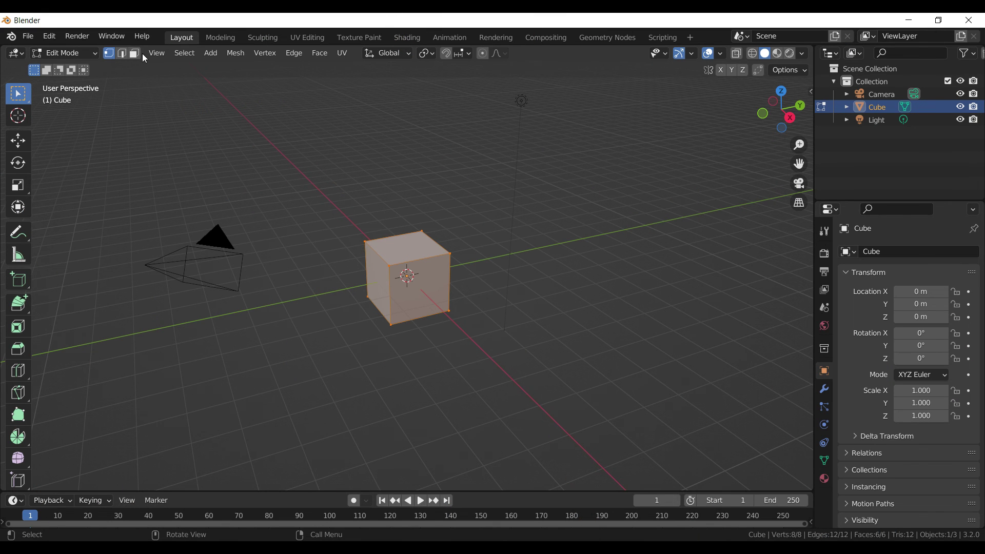
Select the new cube's -Y side face and extrude it four times with Extrude to Cursor, curving the chain downward
click(383, 280)
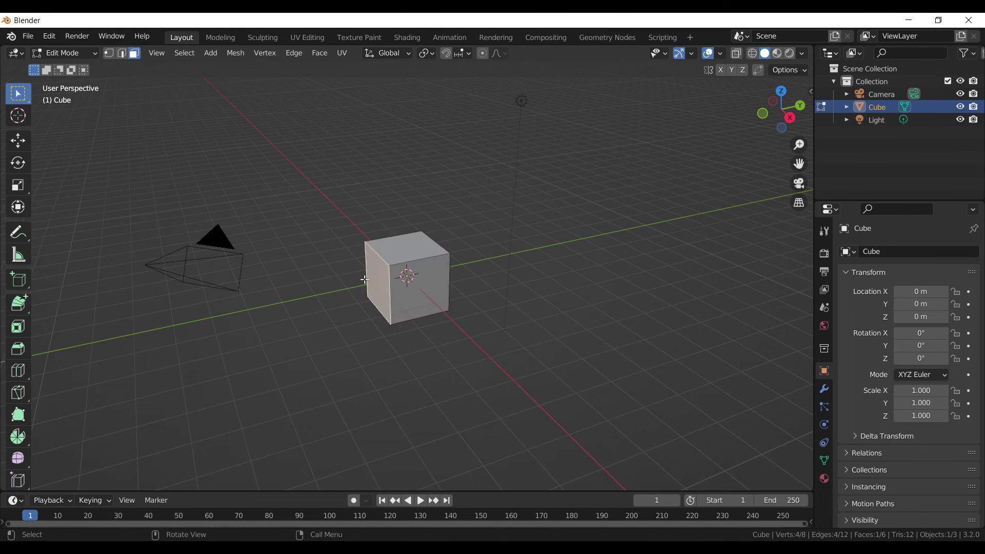
drag(18, 305, 85, 414)
click(348, 293)
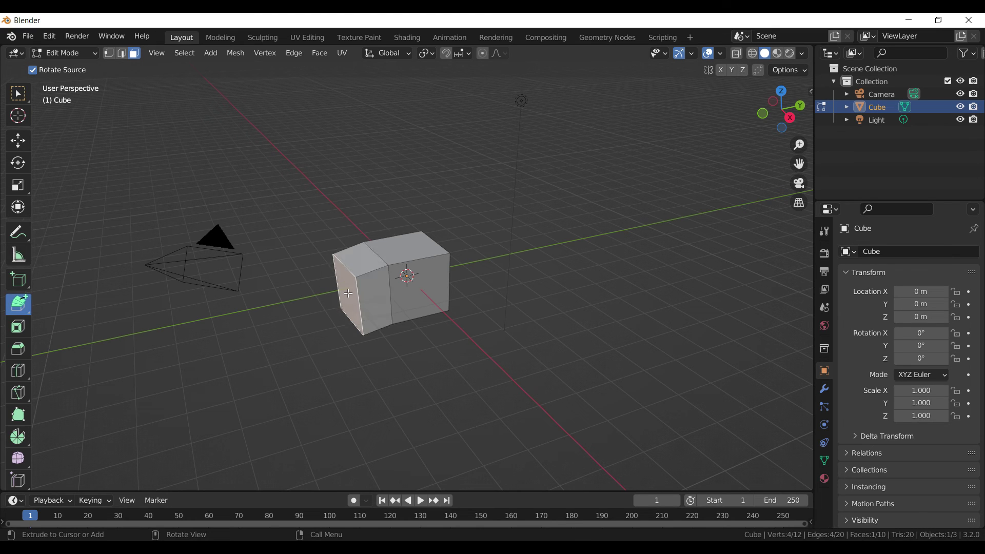
click(331, 323)
click(328, 366)
middle_drag(465, 422, 443, 454)
click(332, 376)
middle_drag(392, 418, 424, 382)
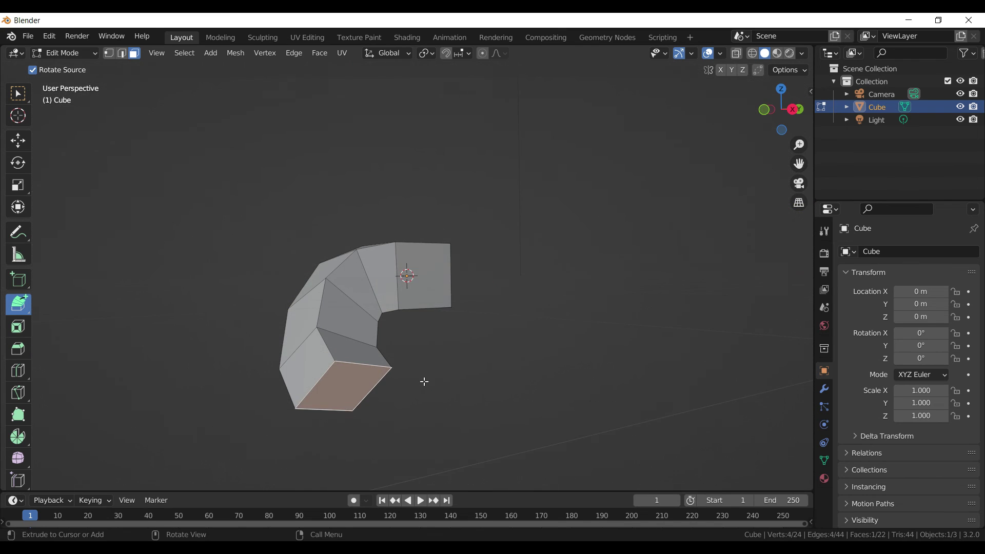
Extrude the chain's end face to the cursor six more times, bending it beneath the cube and back up beside it
click(407, 392)
click(454, 380)
click(488, 350)
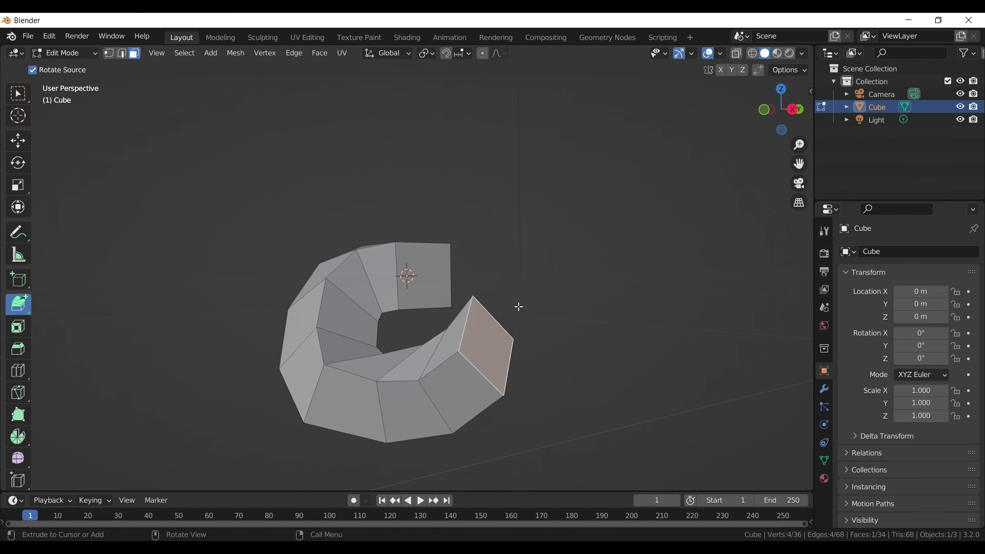
middle_drag(518, 306, 562, 353)
click(532, 312)
click(517, 258)
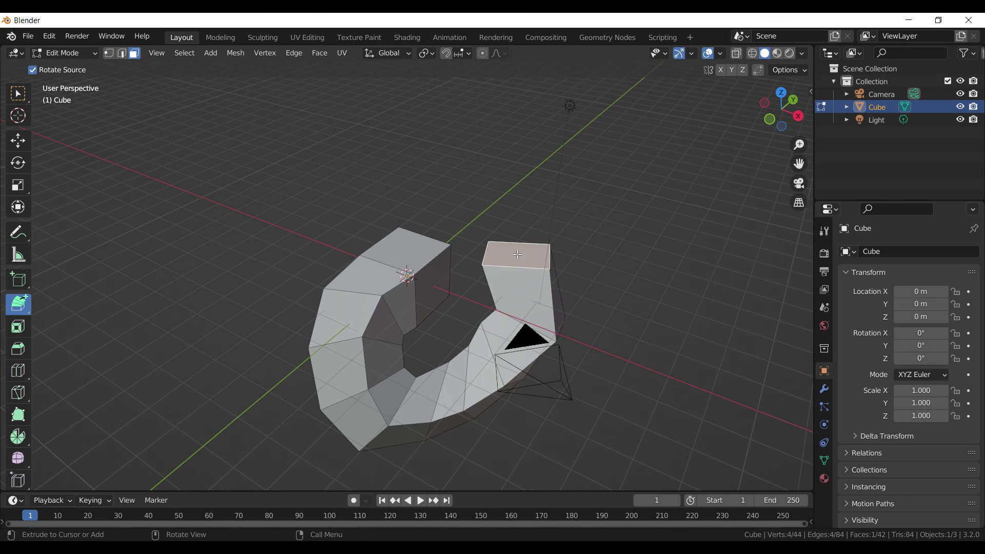
click(500, 213)
middle_drag(501, 212, 431, 256)
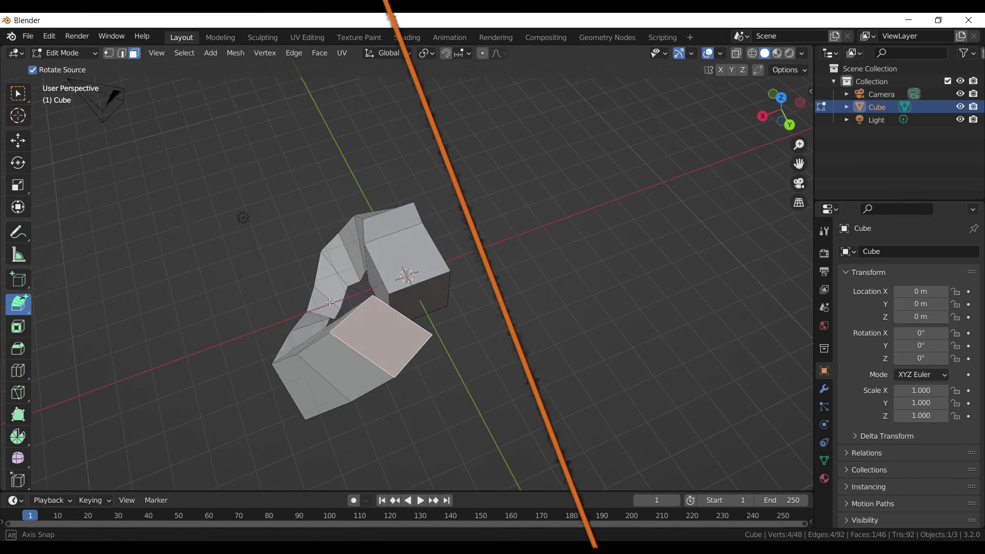